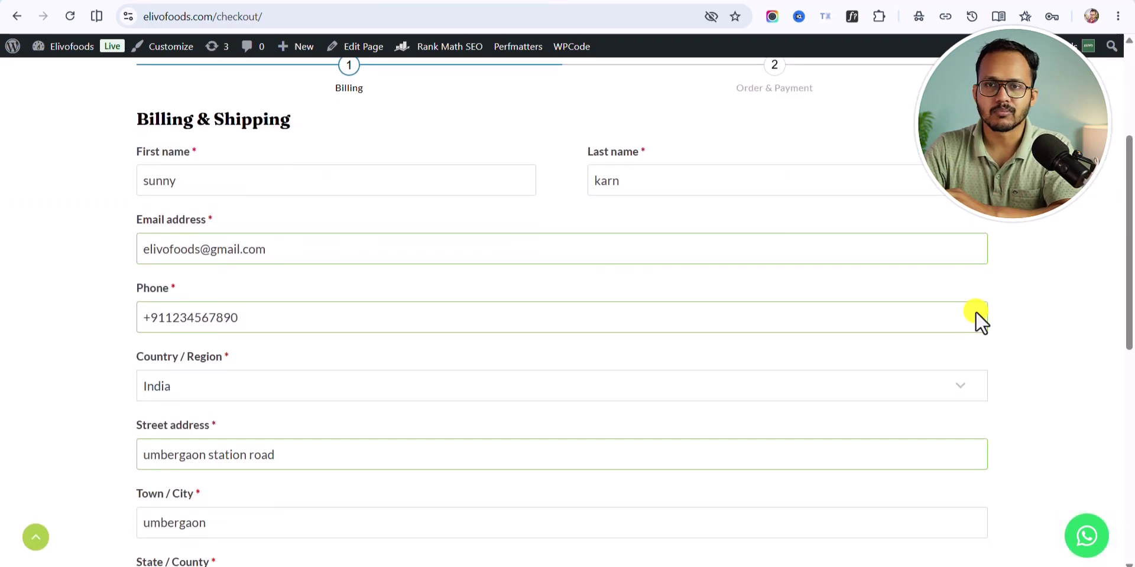
Step: Examine the example store's two-step checkout, going from the Billing step to the Order & Payment step
{"action": "scroll", "coordinate": [991, 298], "scroll_direction": "up", "scroll_amount": 3}
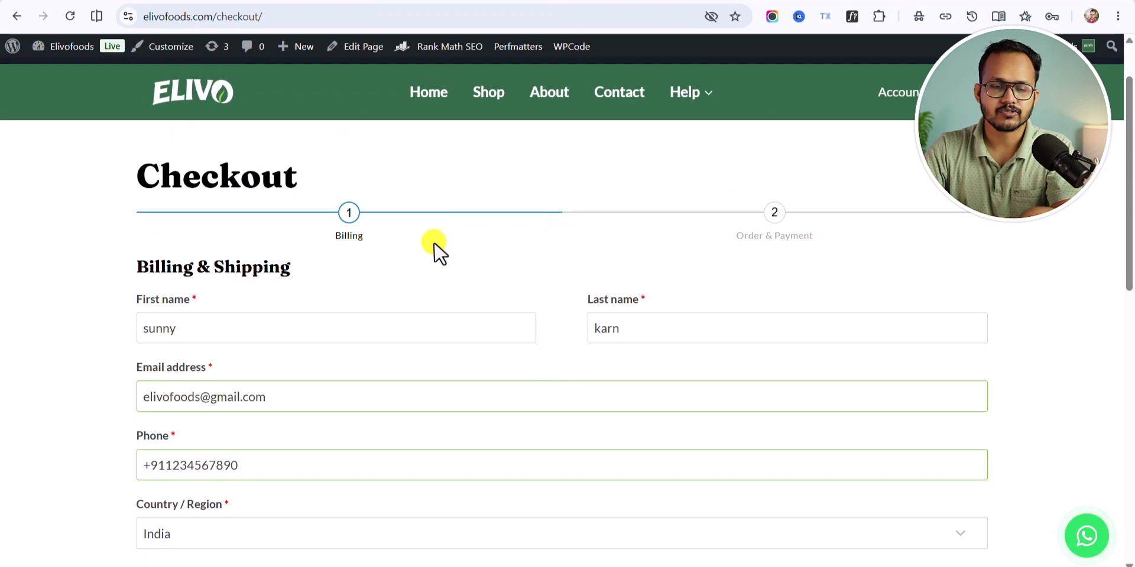
{"action": "scroll", "coordinate": [440, 251], "scroll_direction": "down", "scroll_amount": 3}
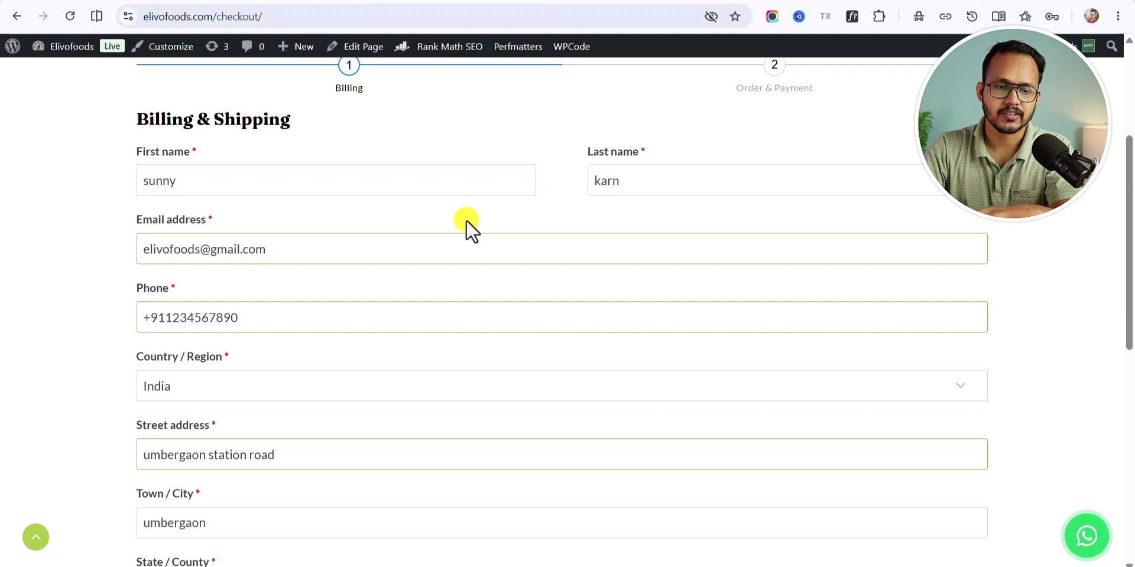
{"action": "scroll", "coordinate": [466, 219], "scroll_direction": "down", "scroll_amount": 4}
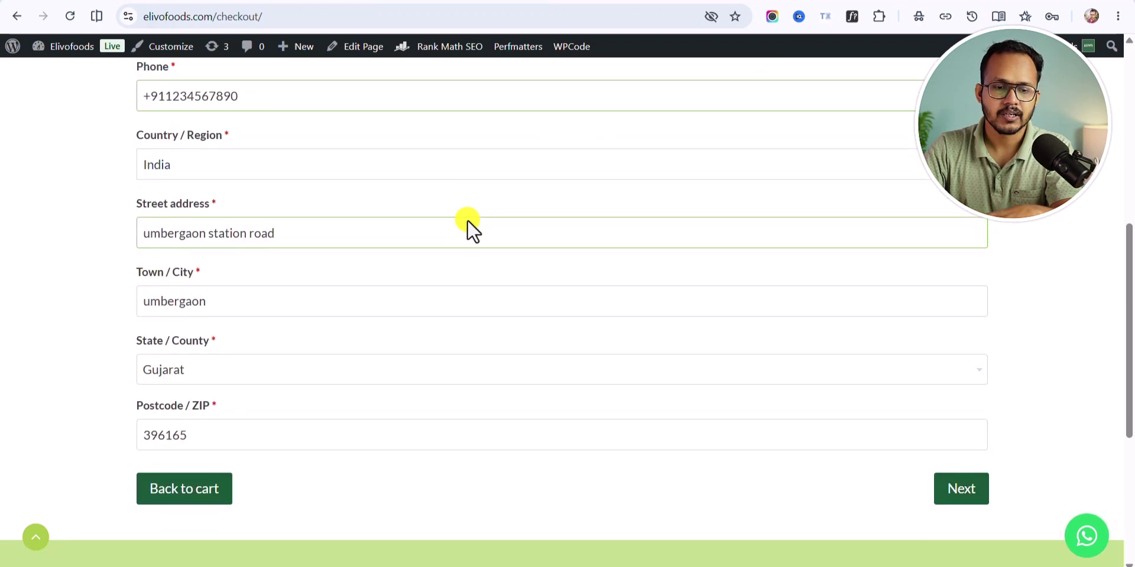
{"action": "left_click", "coordinate": [969, 490]}
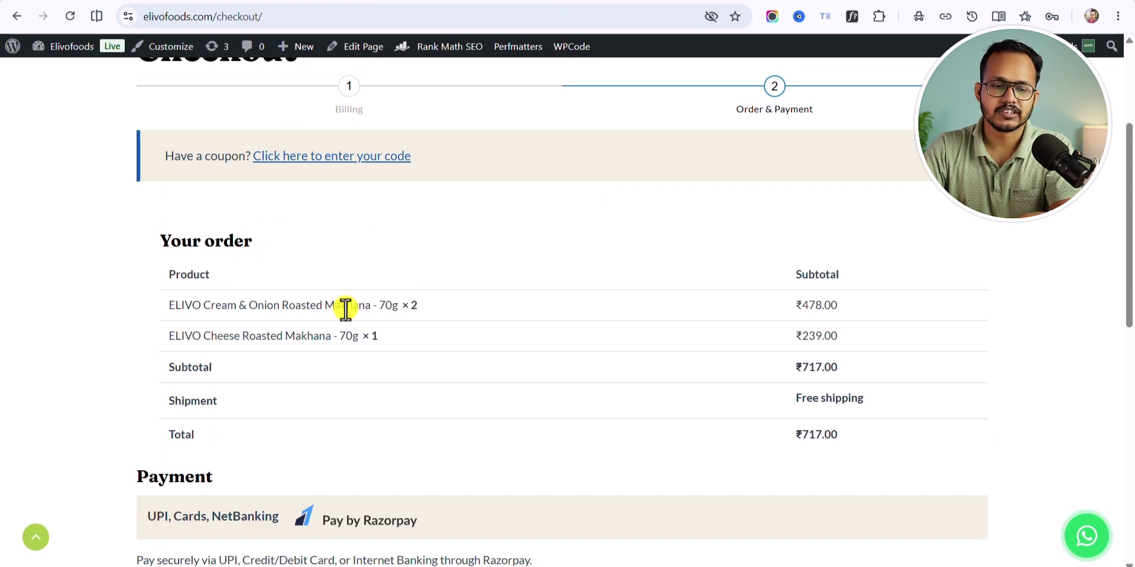
{"action": "scroll", "coordinate": [361, 313], "scroll_direction": "down", "scroll_amount": 5}
{"action": "scroll", "coordinate": [608, 273], "scroll_direction": "up", "scroll_amount": 4}
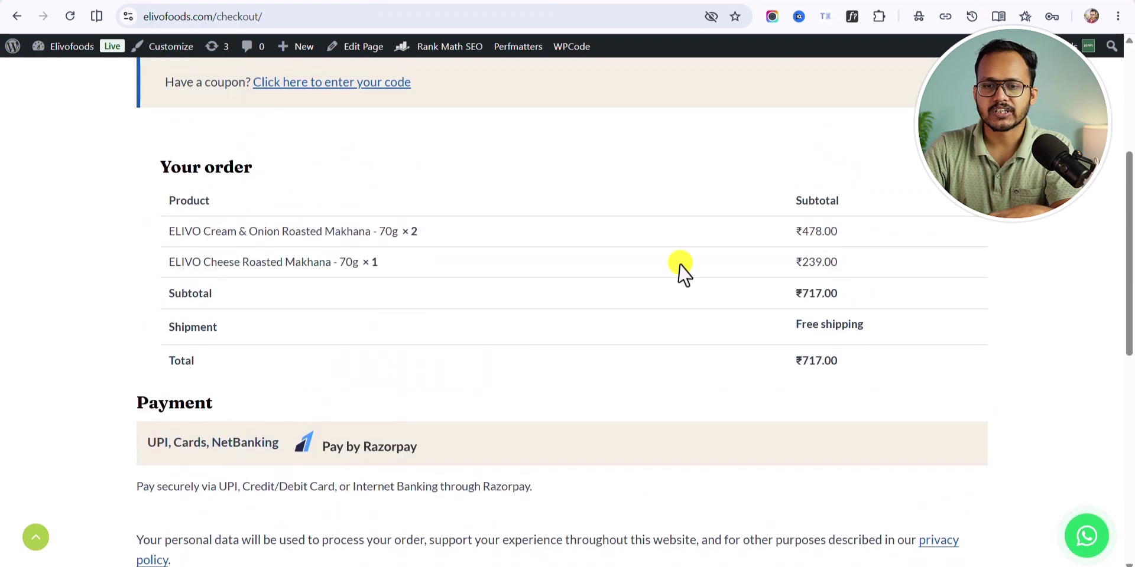
{"action": "scroll", "coordinate": [681, 266], "scroll_direction": "up", "scroll_amount": 3}
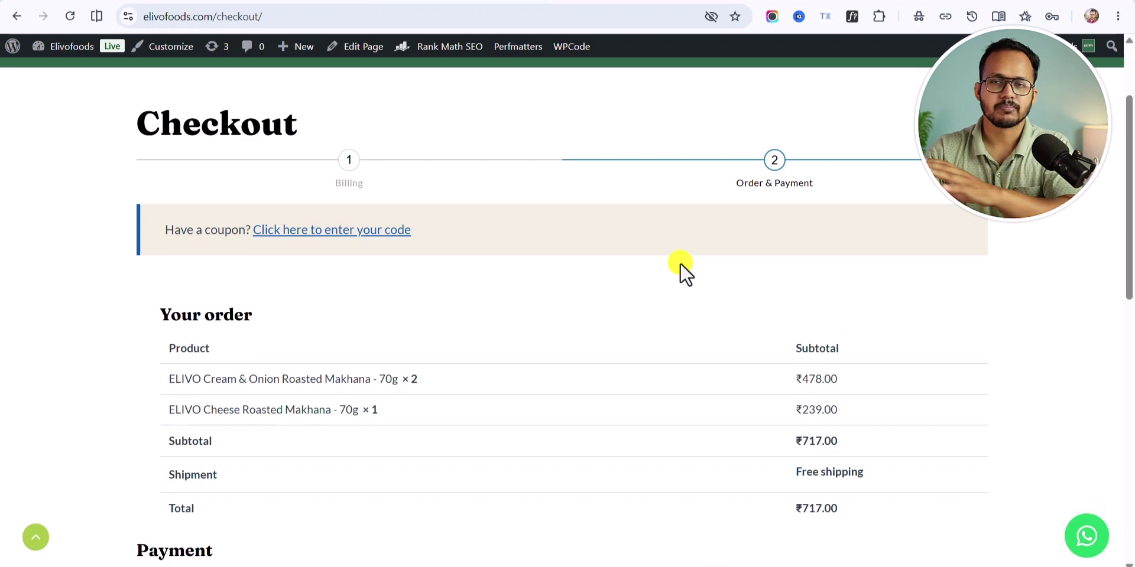
{"action": "scroll", "coordinate": [680, 262], "scroll_direction": "up", "scroll_amount": 4}
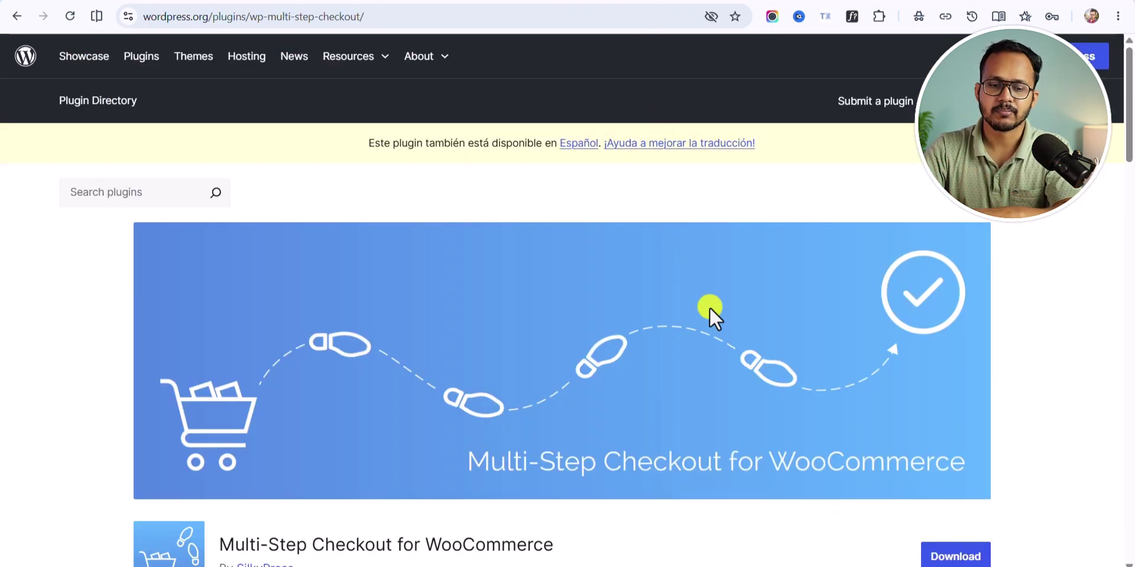
Step: Find the Multi-Step Checkout for WooCommerce plugin by SilkyPress from the store's plugin installer, then install and activate it
{"action": "scroll", "coordinate": [710, 308], "scroll_direction": "down", "scroll_amount": 4}
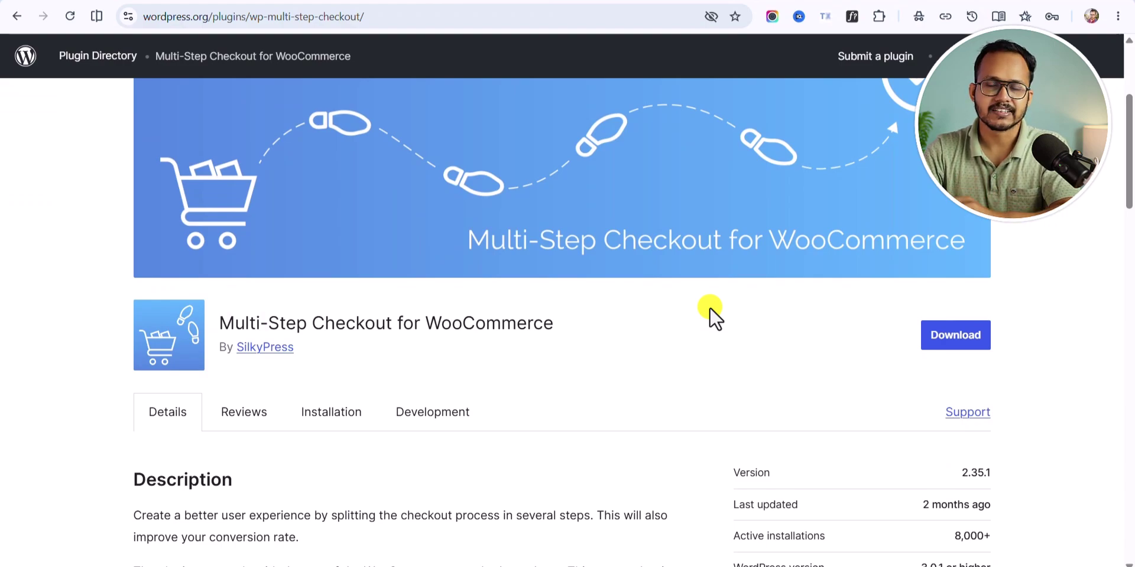
{"action": "scroll", "coordinate": [710, 307], "scroll_direction": "up", "scroll_amount": 4}
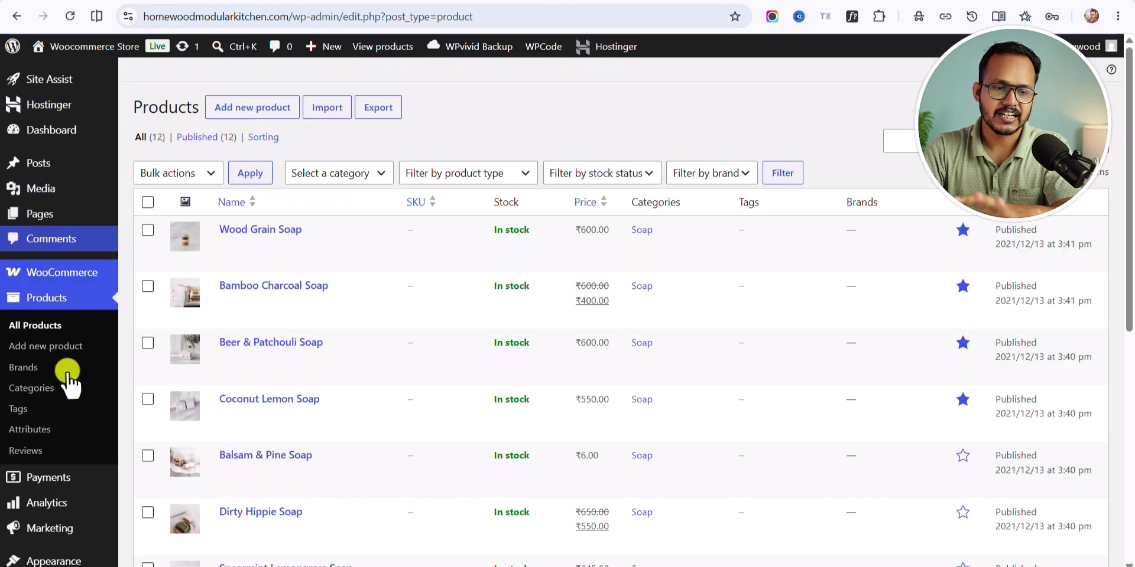
{"action": "scroll", "coordinate": [56, 520], "scroll_direction": "down", "scroll_amount": 3}
{"action": "mouse_move", "coordinate": [98, 444]}
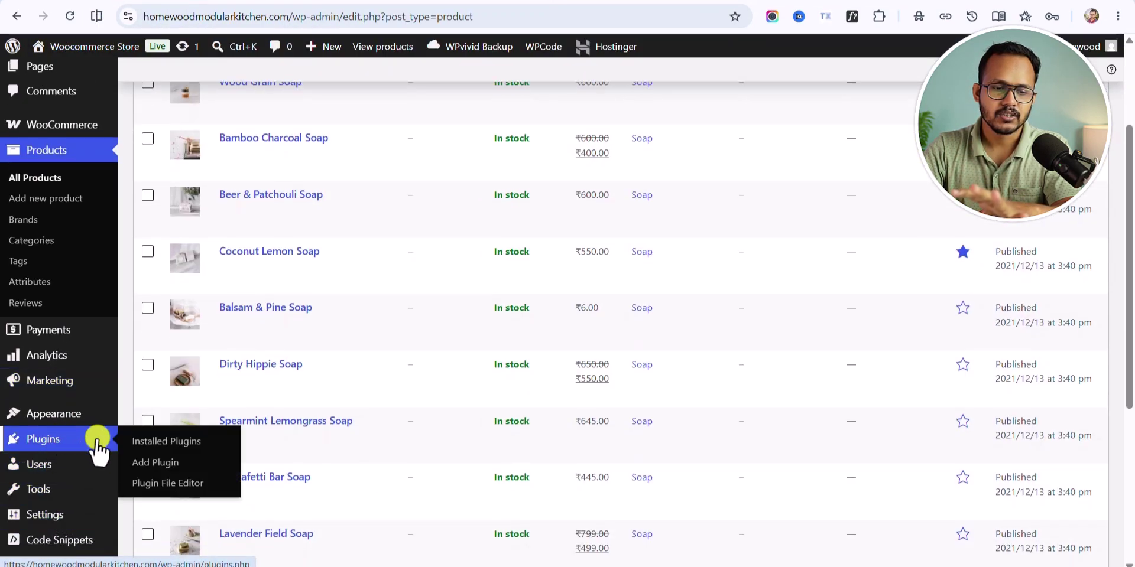
{"action": "left_click", "coordinate": [148, 462]}
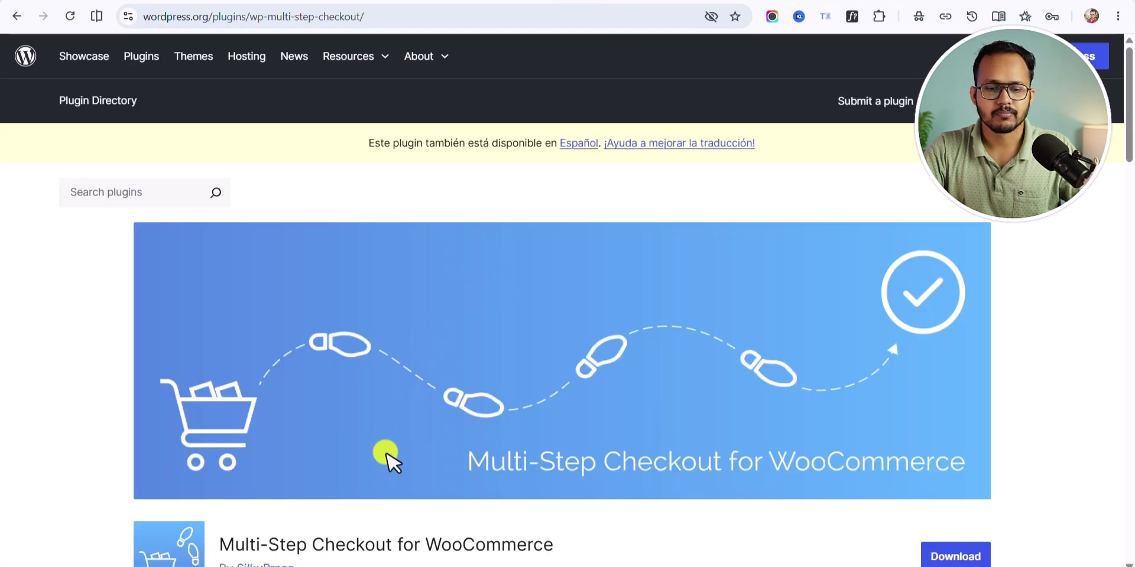
{"action": "scroll", "coordinate": [393, 467], "scroll_direction": "down", "scroll_amount": 3}
{"action": "triple_click", "coordinate": [426, 394]}
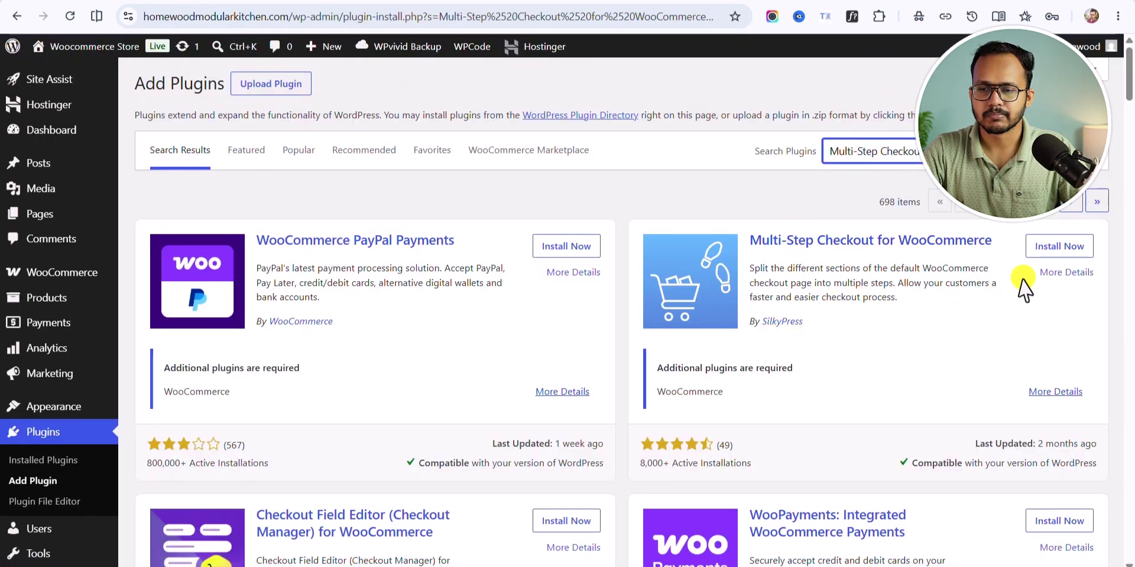
{"action": "left_click", "coordinate": [1059, 246]}
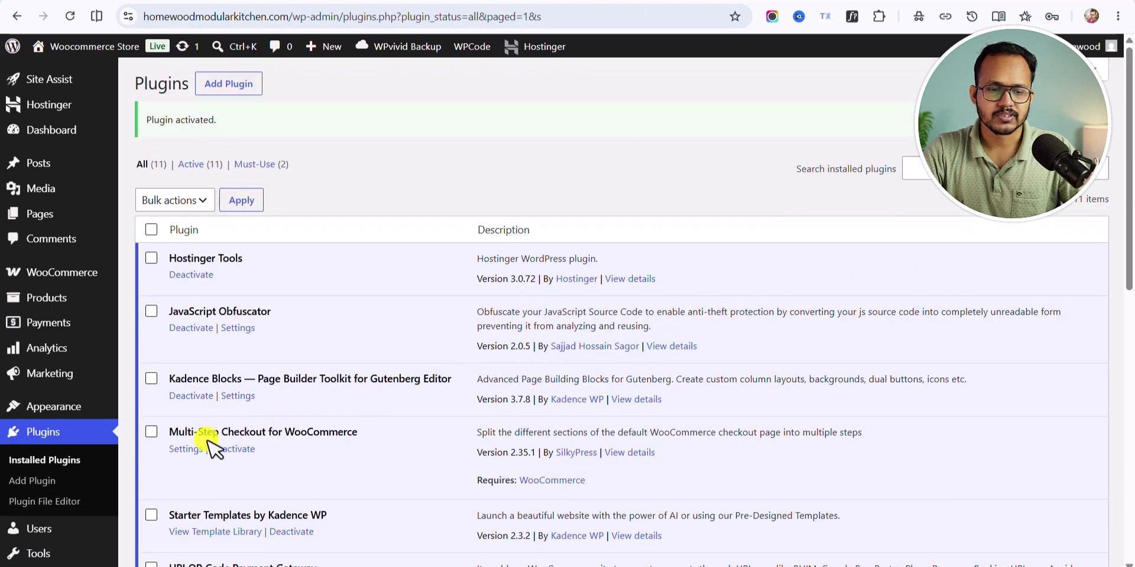
Step: Open the settings of Multi-Step Checkout for WooCommerce and look through its general options
{"action": "left_click", "coordinate": [178, 450]}
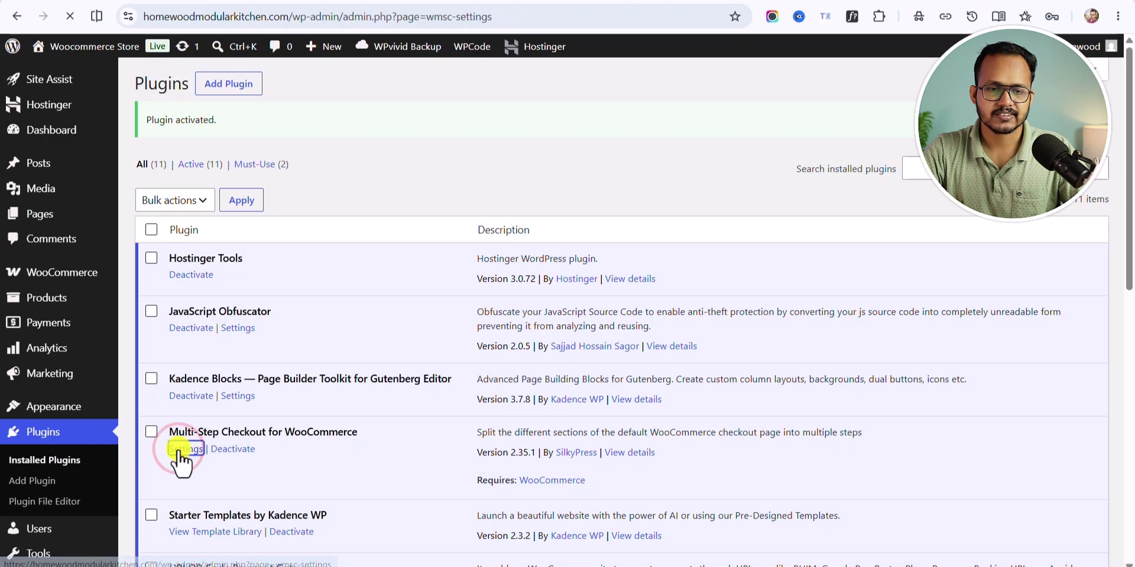
{"action": "scroll", "coordinate": [659, 284], "scroll_direction": "down", "scroll_amount": 1}
{"action": "scroll", "coordinate": [655, 345], "scroll_direction": "down", "scroll_amount": 8}
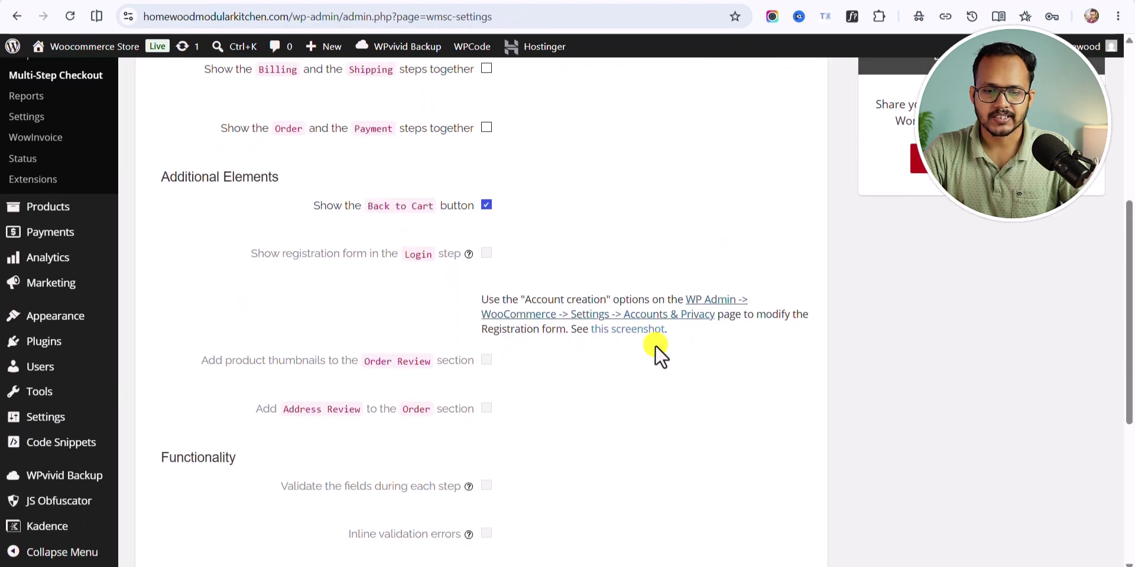
{"action": "scroll", "coordinate": [655, 346], "scroll_direction": "up", "scroll_amount": 8}
{"action": "scroll", "coordinate": [655, 346], "scroll_direction": "up", "scroll_amount": 1}
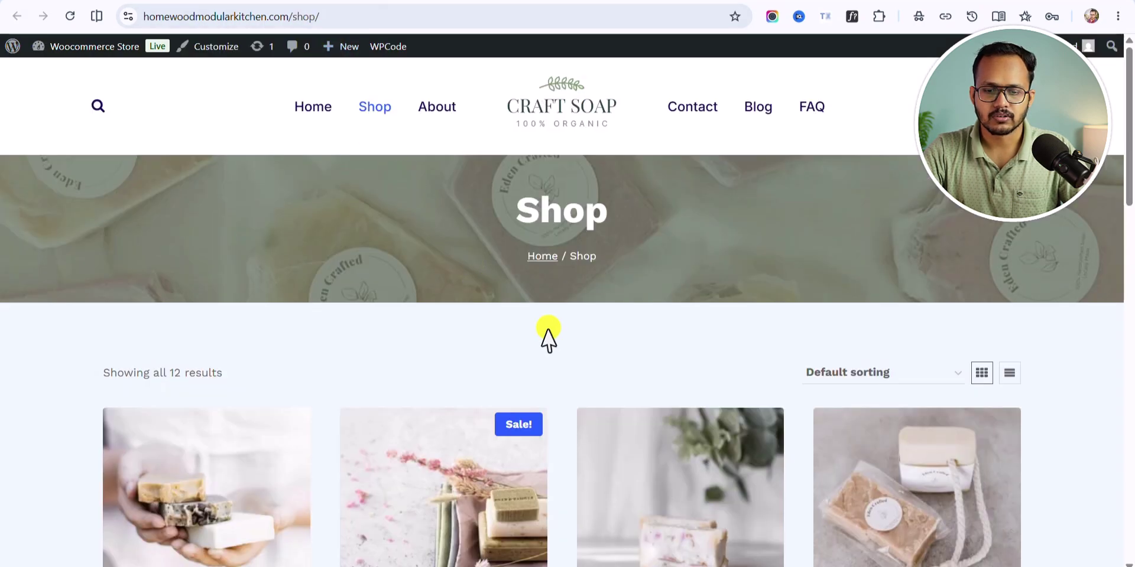
Step: Add Bamboo Charcoal Soap from the shop page to the cart and proceed to checkout
{"action": "scroll", "coordinate": [550, 337], "scroll_direction": "down", "scroll_amount": 6}
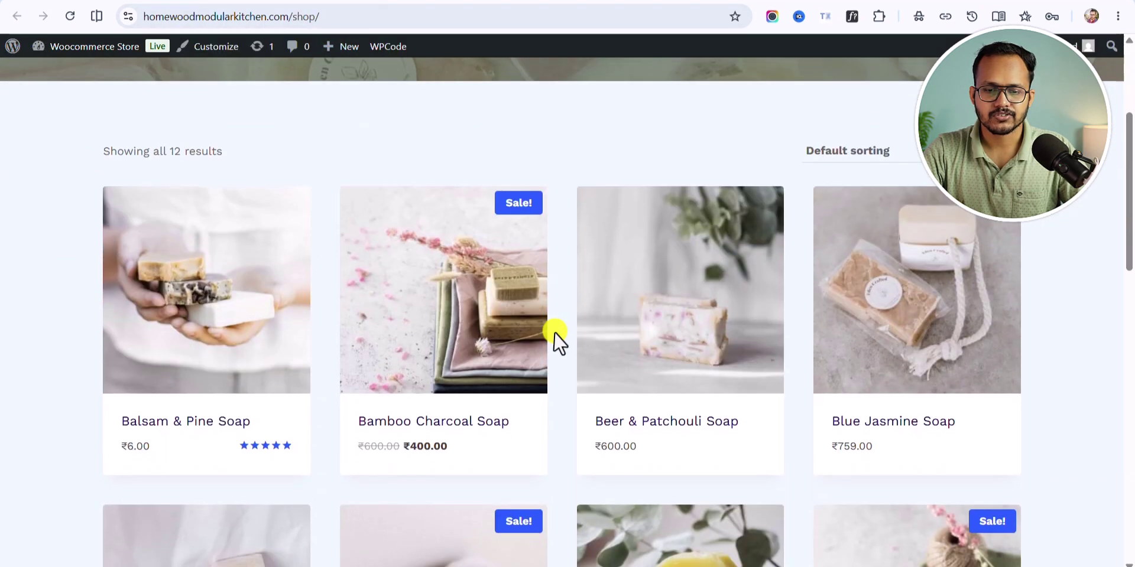
{"action": "left_click", "coordinate": [414, 305]}
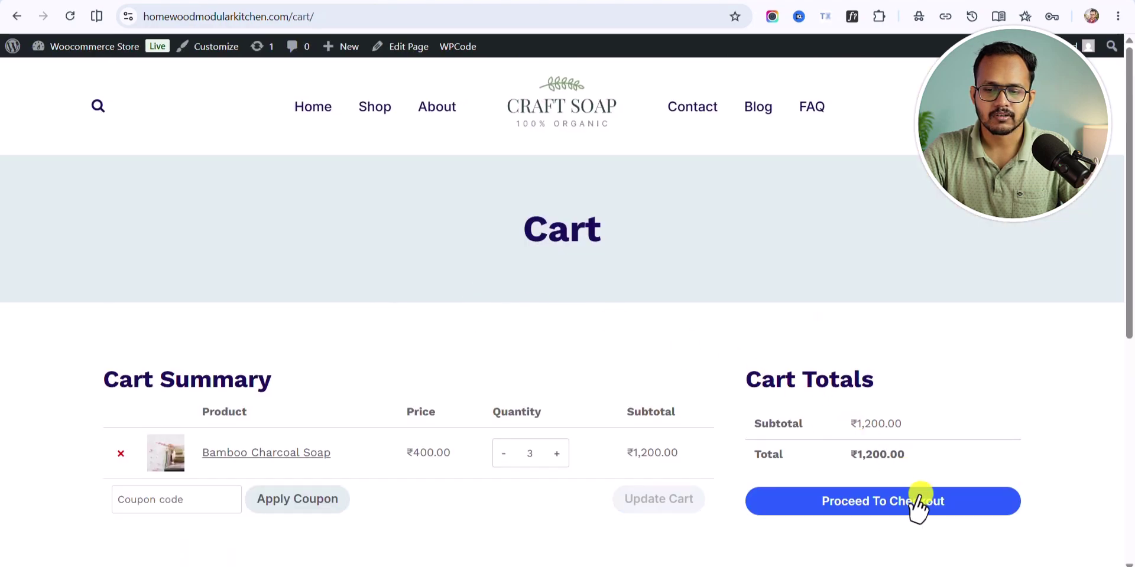
{"action": "left_click", "coordinate": [923, 505]}
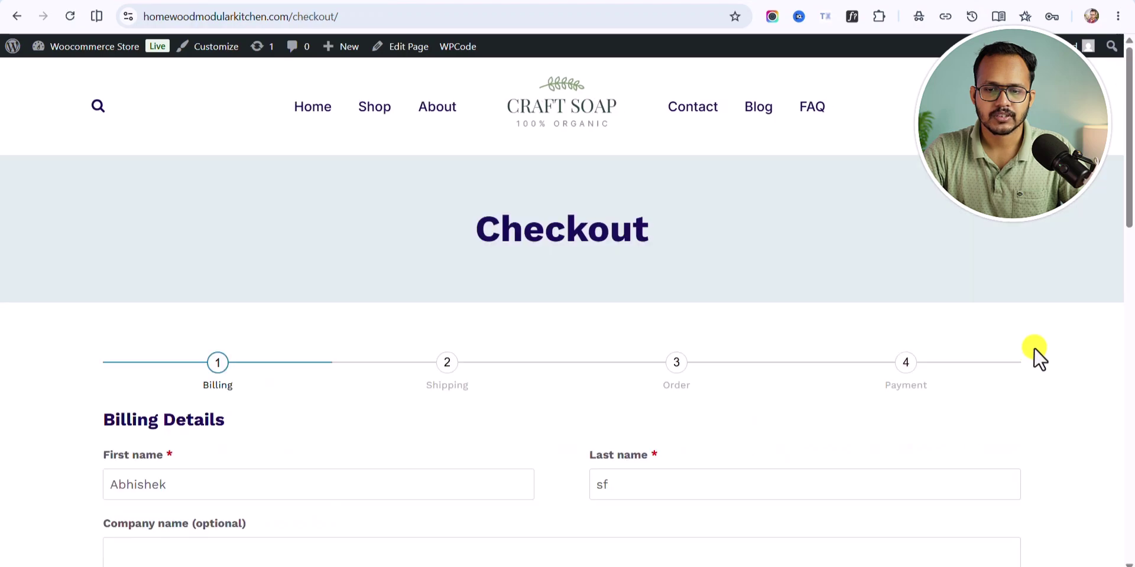
Step: Walk through the default checkout from Billing through Shipping and Order to the Payment step
{"action": "scroll", "coordinate": [1058, 324], "scroll_direction": "down", "scroll_amount": 4}
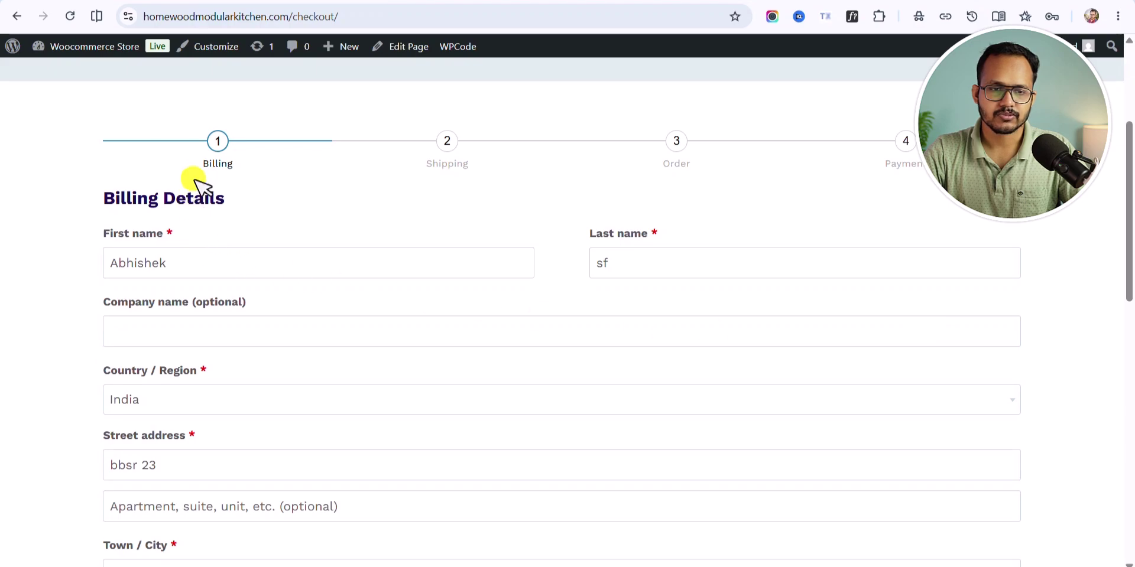
{"action": "scroll", "coordinate": [304, 431], "scroll_direction": "down", "scroll_amount": 6}
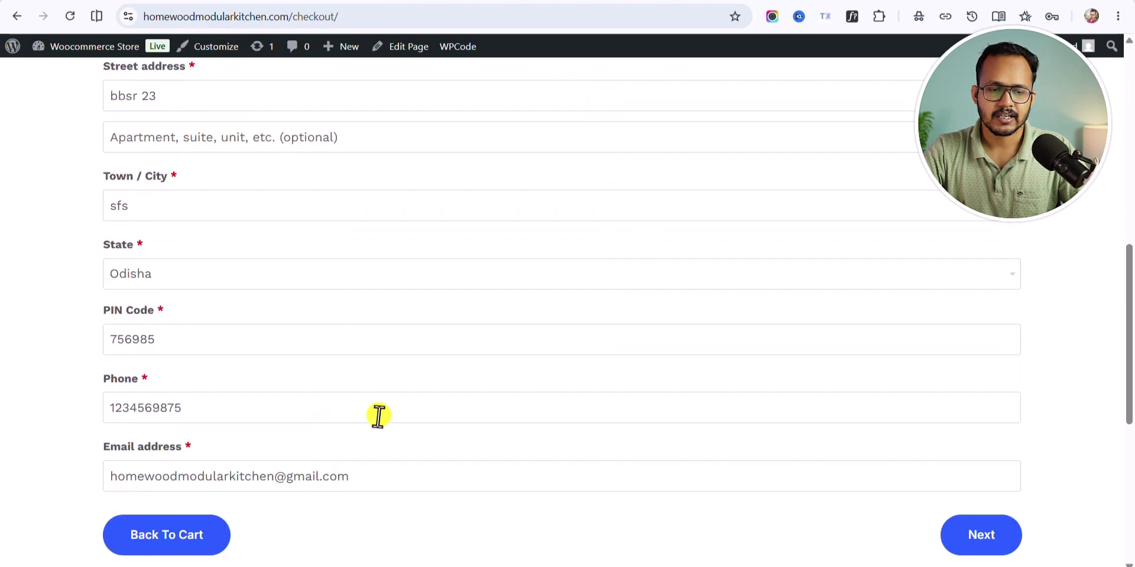
{"action": "scroll", "coordinate": [732, 493], "scroll_direction": "up", "scroll_amount": 10}
{"action": "scroll", "coordinate": [759, 470], "scroll_direction": "down", "scroll_amount": 10}
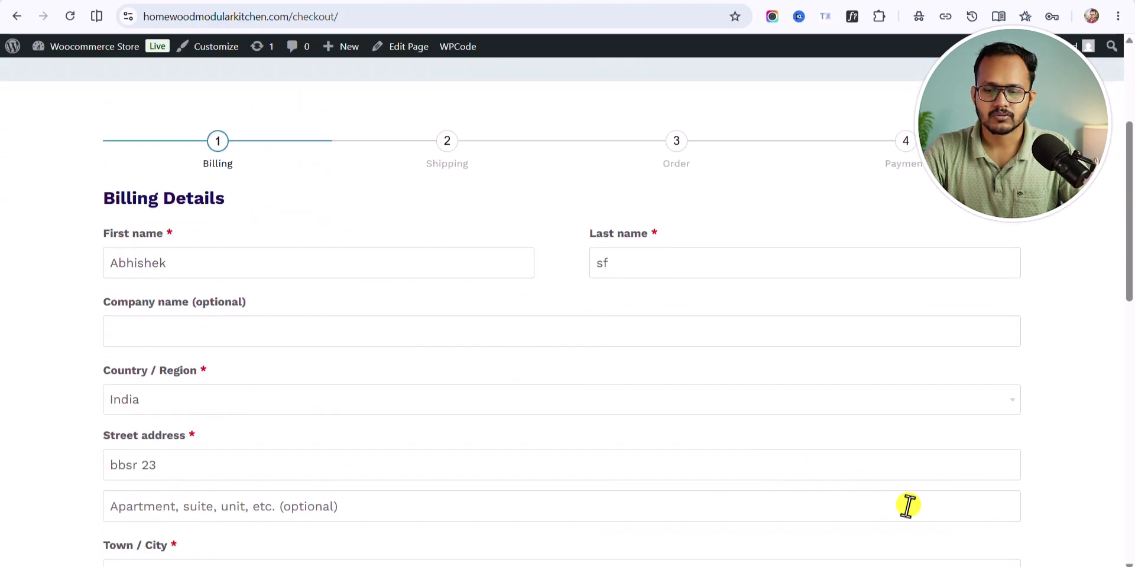
{"action": "left_click", "coordinate": [983, 484]}
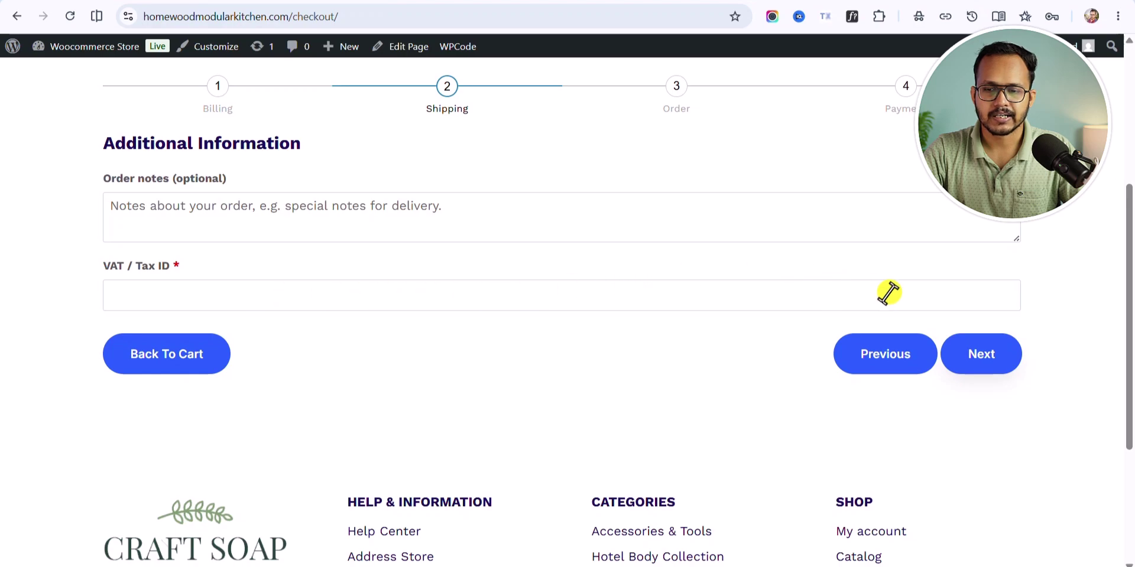
{"action": "left_click", "coordinate": [979, 356]}
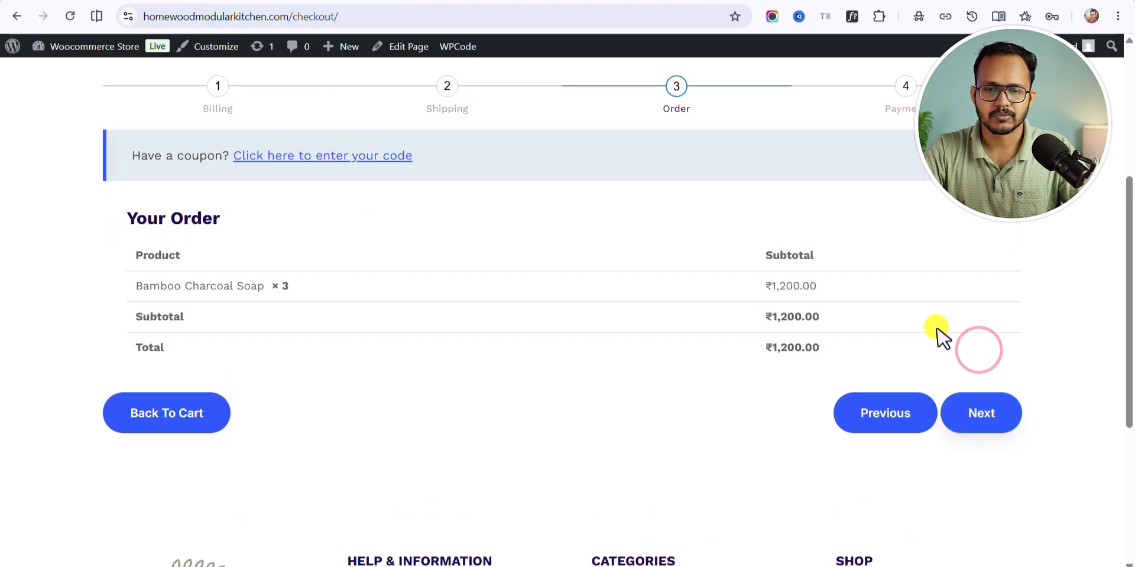
{"action": "left_click", "coordinate": [986, 421]}
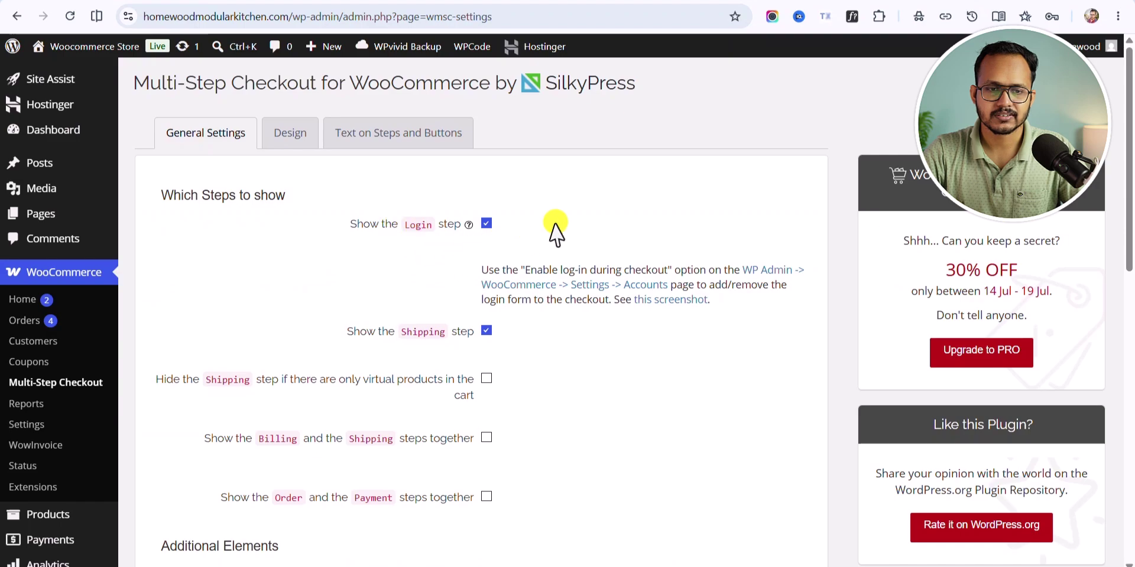
Step: Hide Shipping for virtual-only carts, combine Billing with Shipping and Order with Payment, and save the plugin settings
{"action": "scroll", "coordinate": [579, 295], "scroll_direction": "down", "scroll_amount": 2}
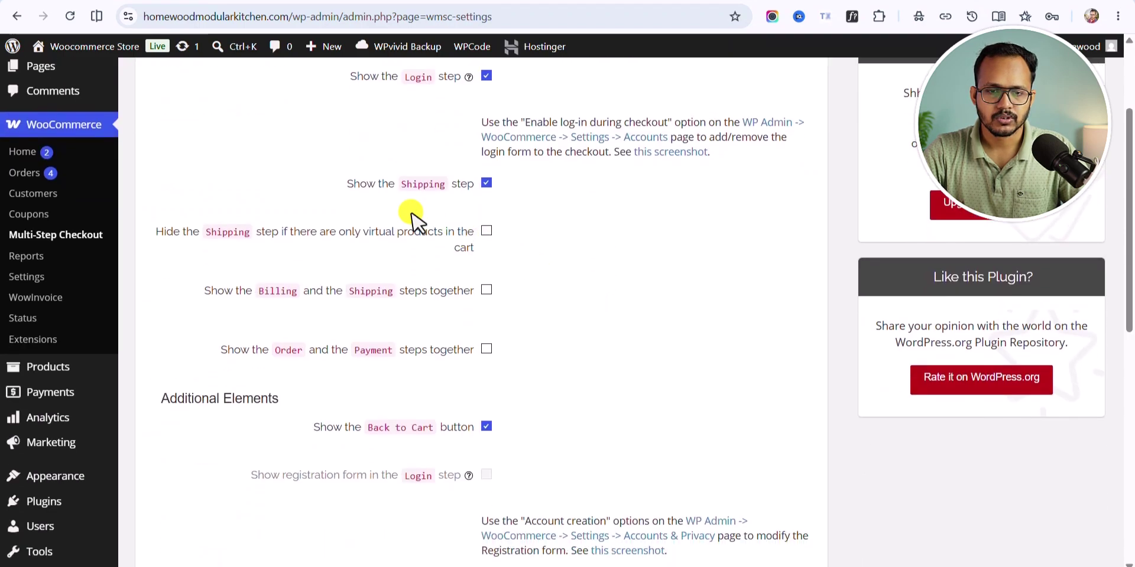
{"action": "left_click", "coordinate": [486, 231]}
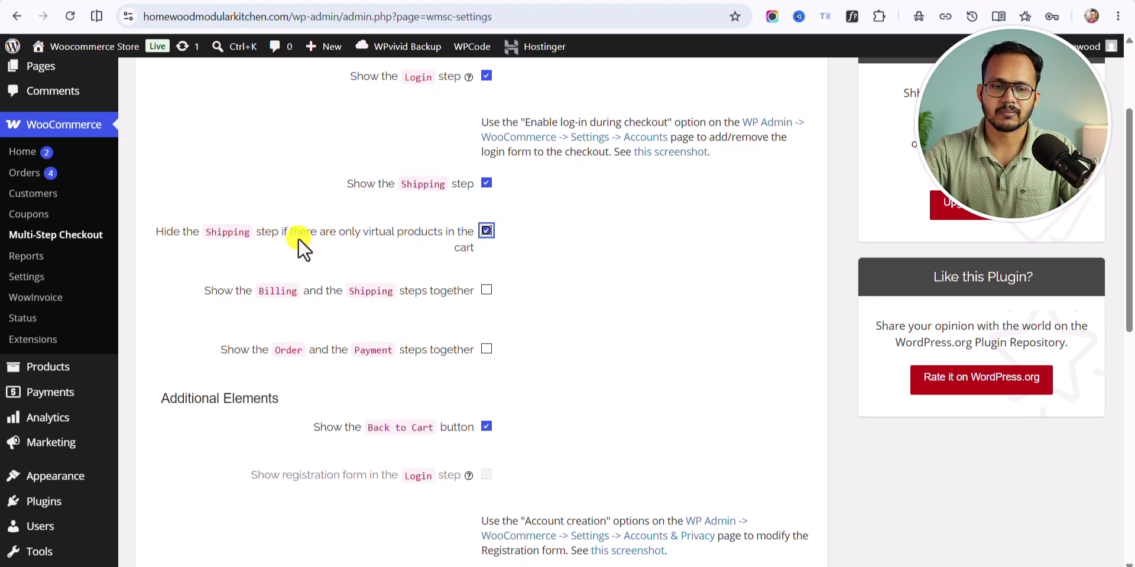
{"action": "left_click", "coordinate": [485, 290]}
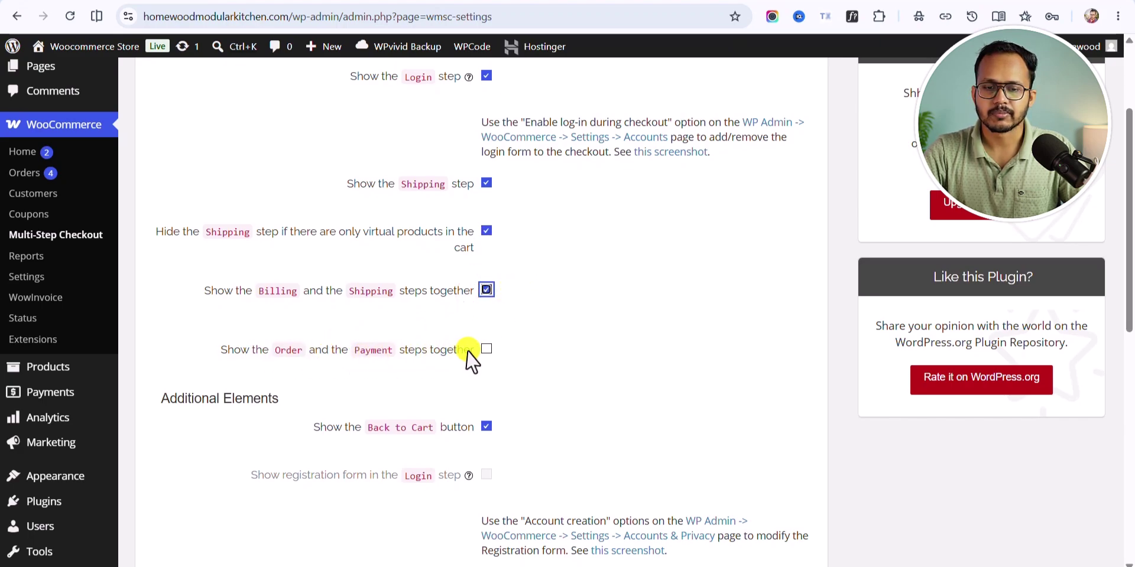
{"action": "left_click", "coordinate": [485, 350]}
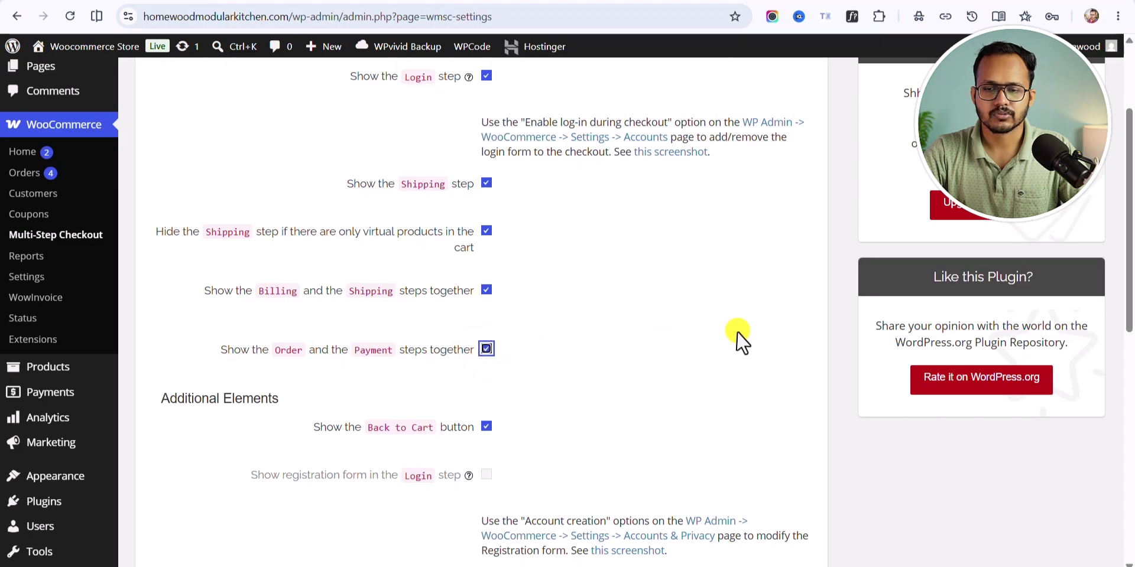
{"action": "scroll", "coordinate": [743, 341], "scroll_direction": "down", "scroll_amount": 10}
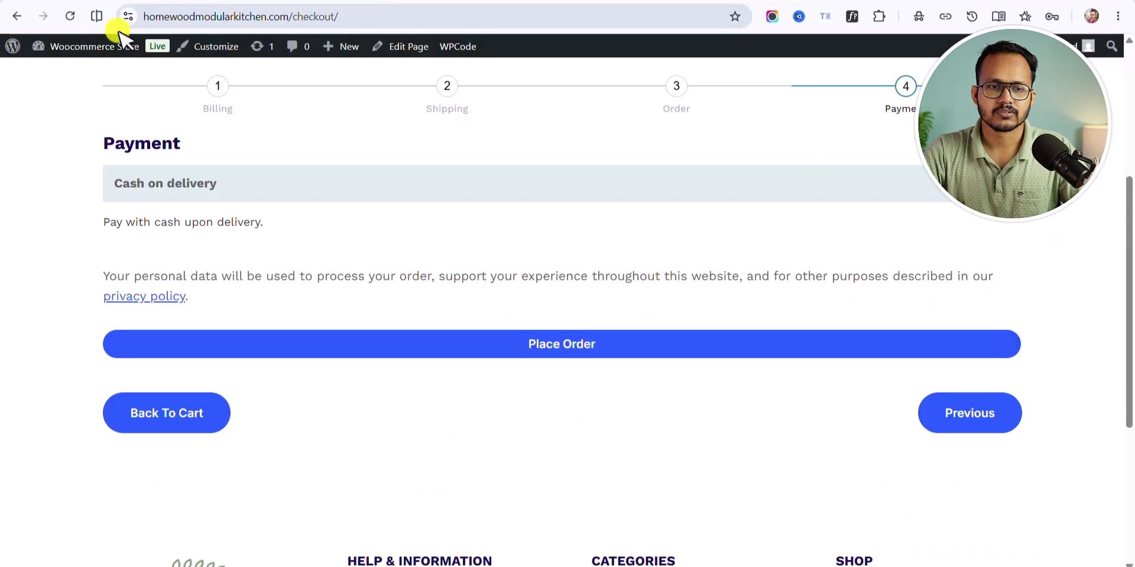
Step: Reload the store's checkout page and examine the combined Billing & Shipping step and its form fields
{"action": "left_click", "coordinate": [70, 16]}
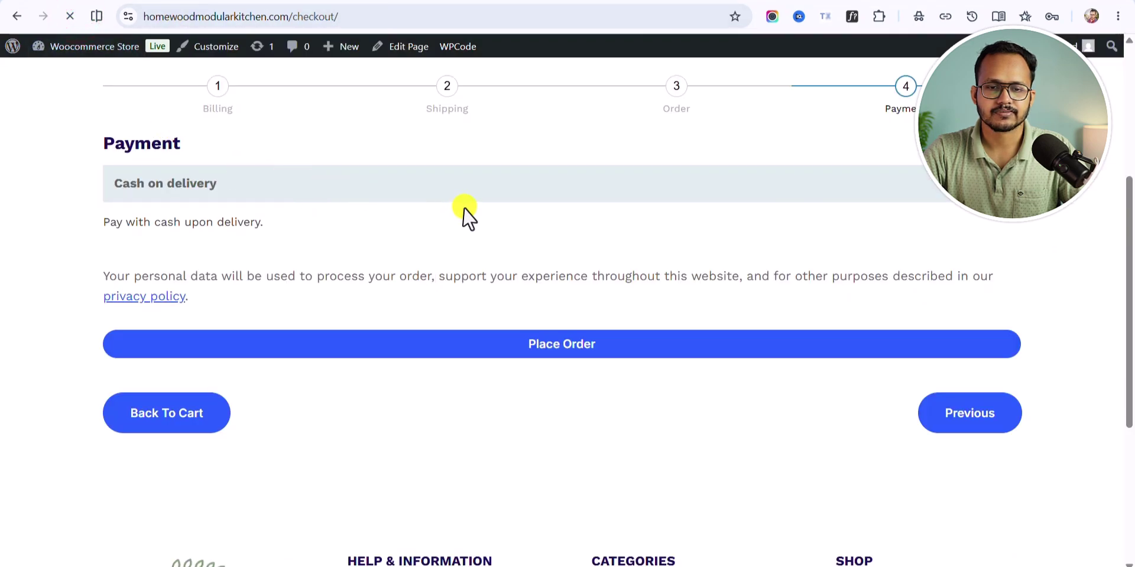
{"action": "scroll", "coordinate": [466, 218], "scroll_direction": "up", "scroll_amount": 3}
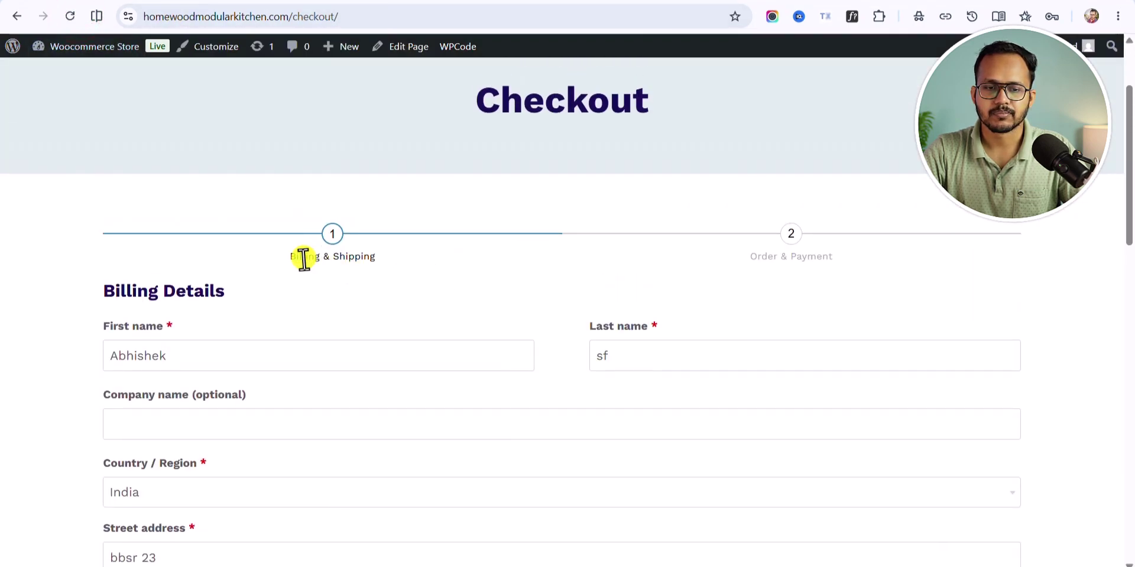
{"action": "left_click_drag", "start_coordinate": [266, 261], "coordinate": [385, 263]}
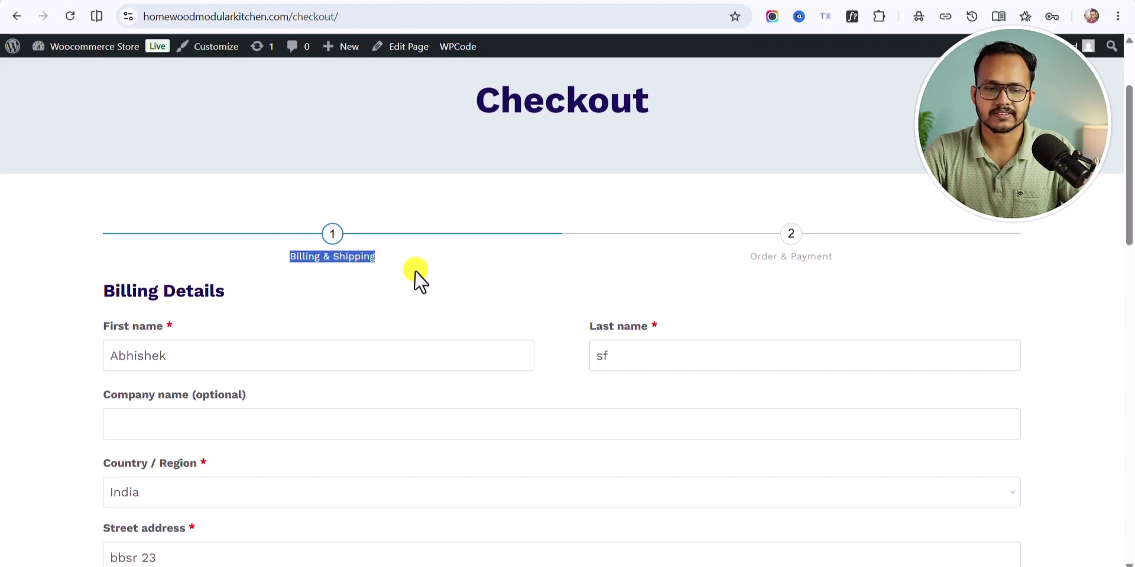
{"action": "scroll", "coordinate": [414, 284], "scroll_direction": "down", "scroll_amount": 10}
{"action": "scroll", "coordinate": [400, 325], "scroll_direction": "up", "scroll_amount": 5}
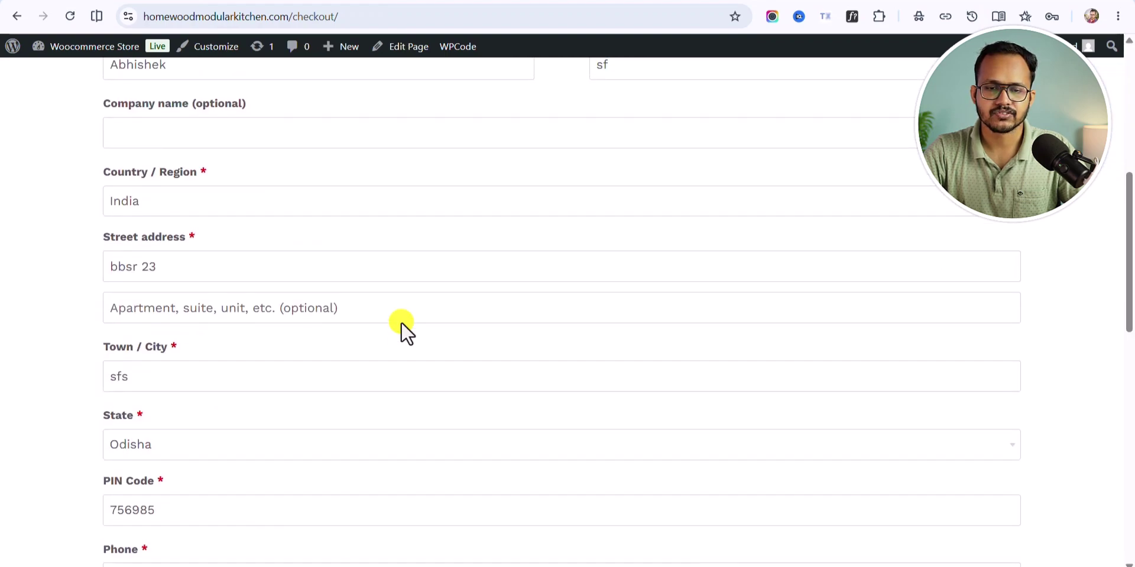
{"action": "scroll", "coordinate": [401, 321], "scroll_direction": "up", "scroll_amount": 5}
{"action": "scroll", "coordinate": [804, 328], "scroll_direction": "down", "scroll_amount": 10}
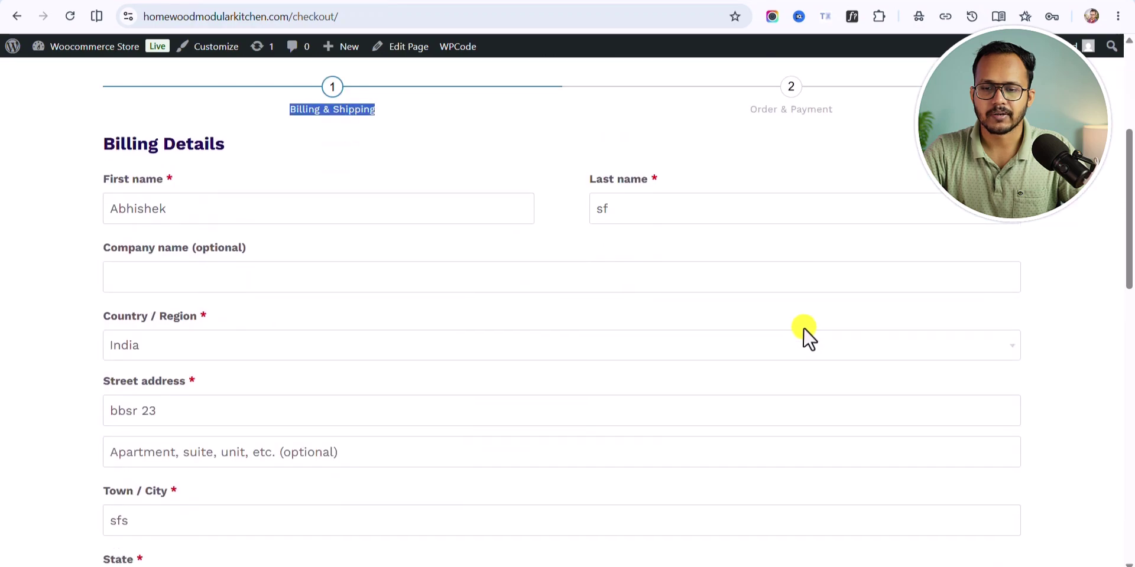
Step: Advance the checkout to Order & Payment and compare its order summary, payment section and Back To Cart option with the plugin settings
{"action": "left_click", "coordinate": [986, 449]}
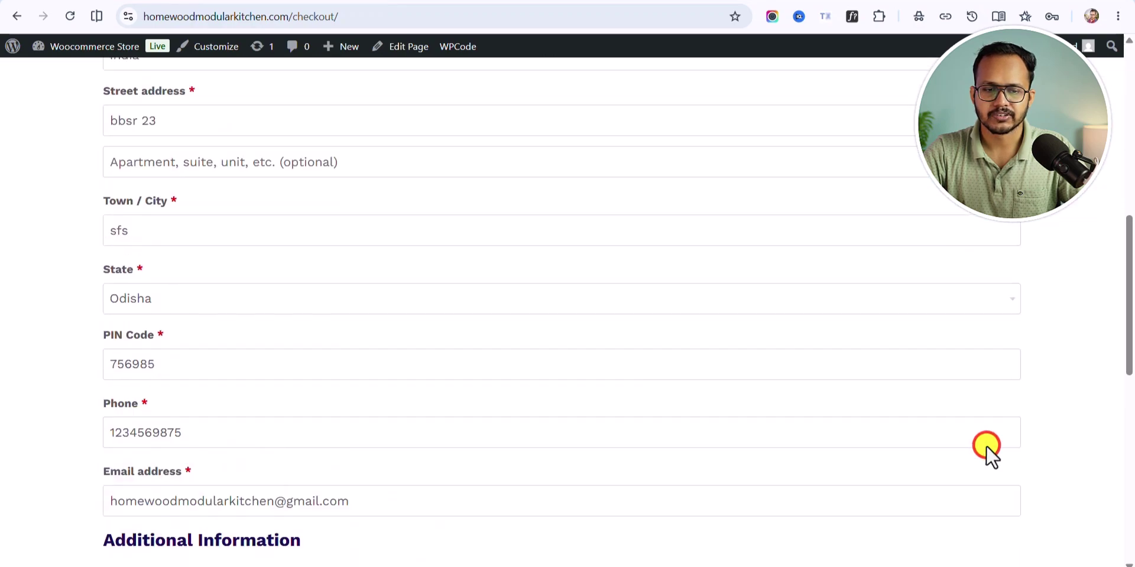
{"action": "left_click", "coordinate": [124, 1]}
{"action": "scroll", "coordinate": [591, 426], "scroll_direction": "down", "scroll_amount": 5}
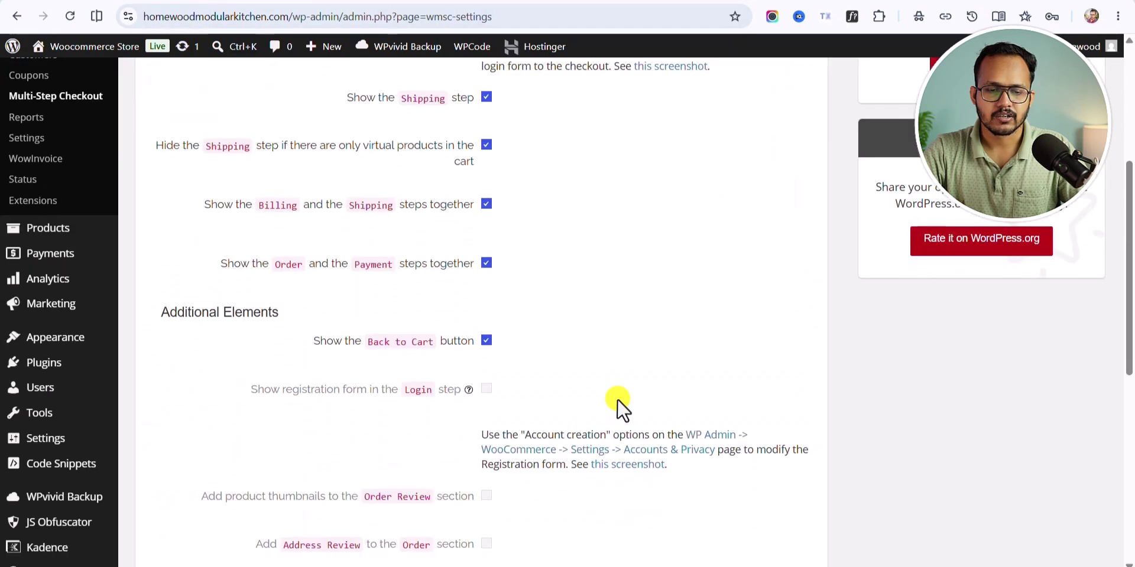
{"action": "scroll", "coordinate": [601, 352], "scroll_direction": "down", "scroll_amount": 2}
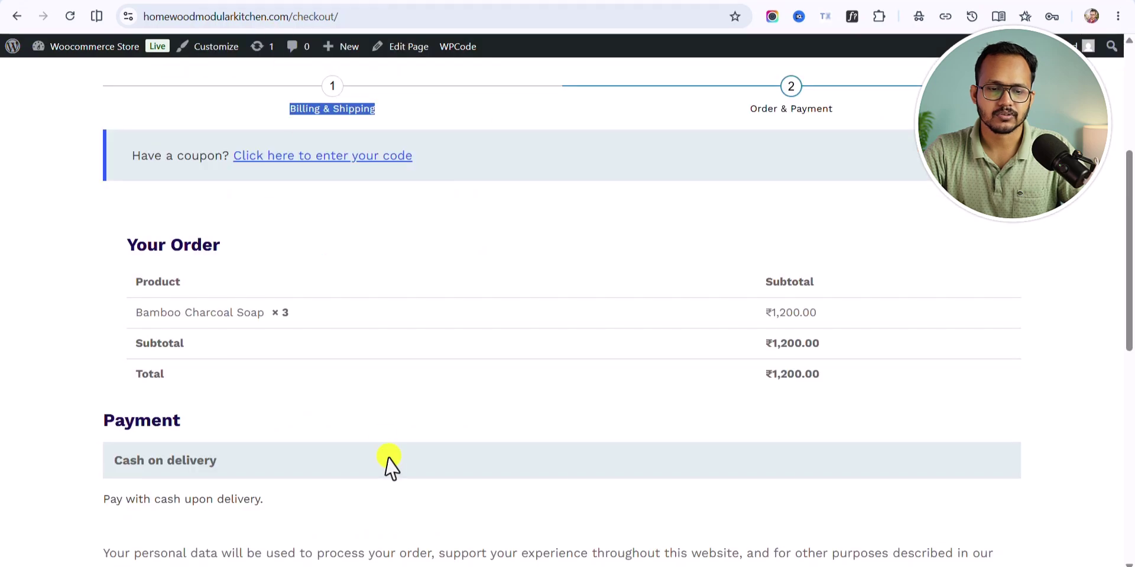
{"action": "scroll", "coordinate": [385, 466], "scroll_direction": "down", "scroll_amount": 4}
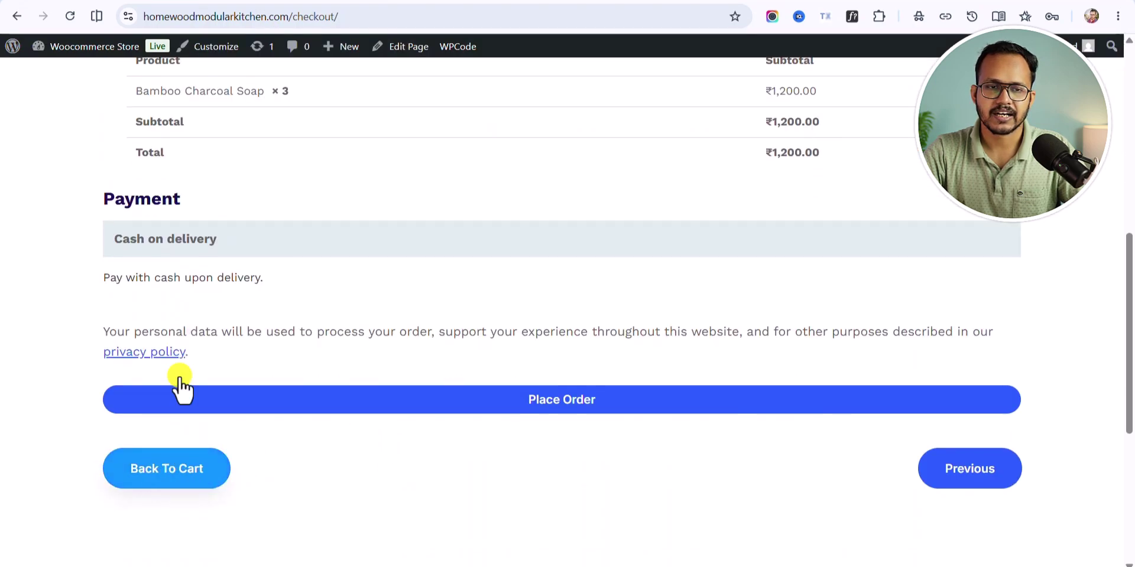
Step: Review the Additional Elements and Functionality options in the plugin's general settings
{"action": "left_click", "coordinate": [133, 2]}
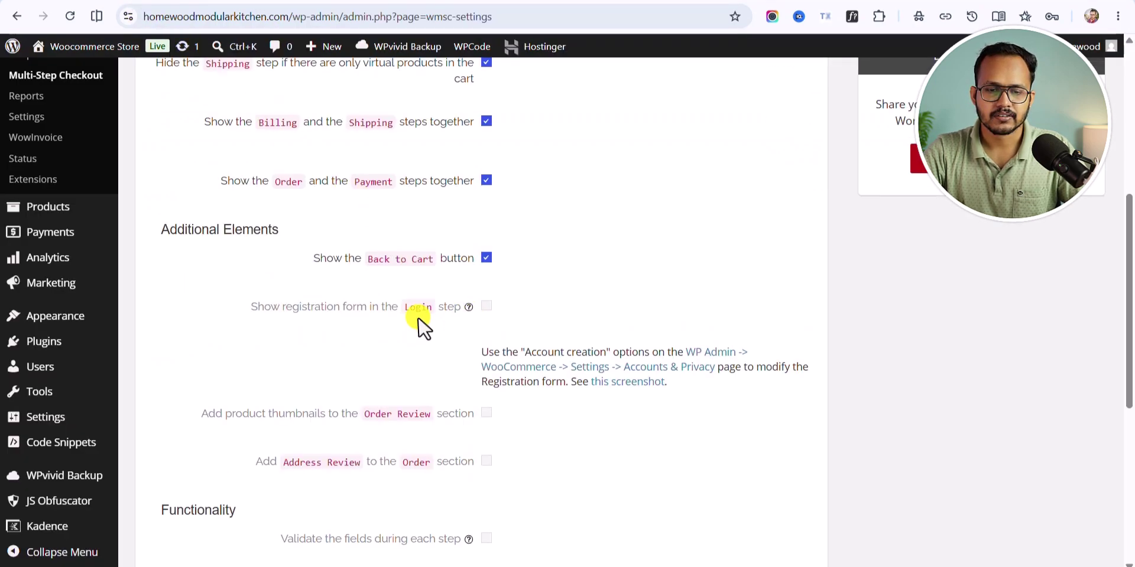
{"action": "scroll", "coordinate": [449, 320], "scroll_direction": "down", "scroll_amount": 2}
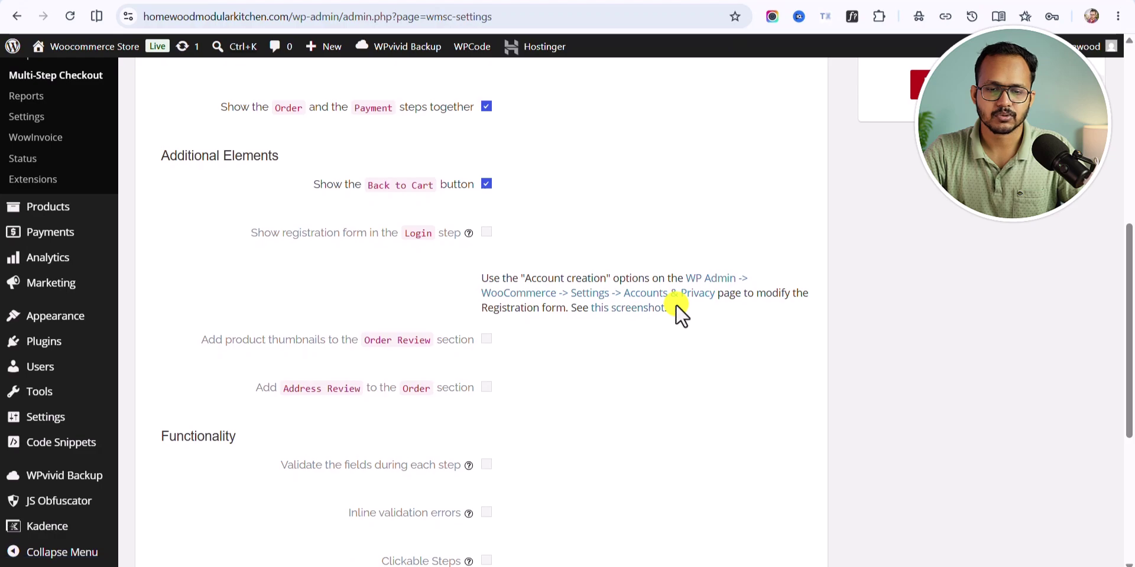
{"action": "scroll", "coordinate": [520, 398], "scroll_direction": "down", "scroll_amount": 5}
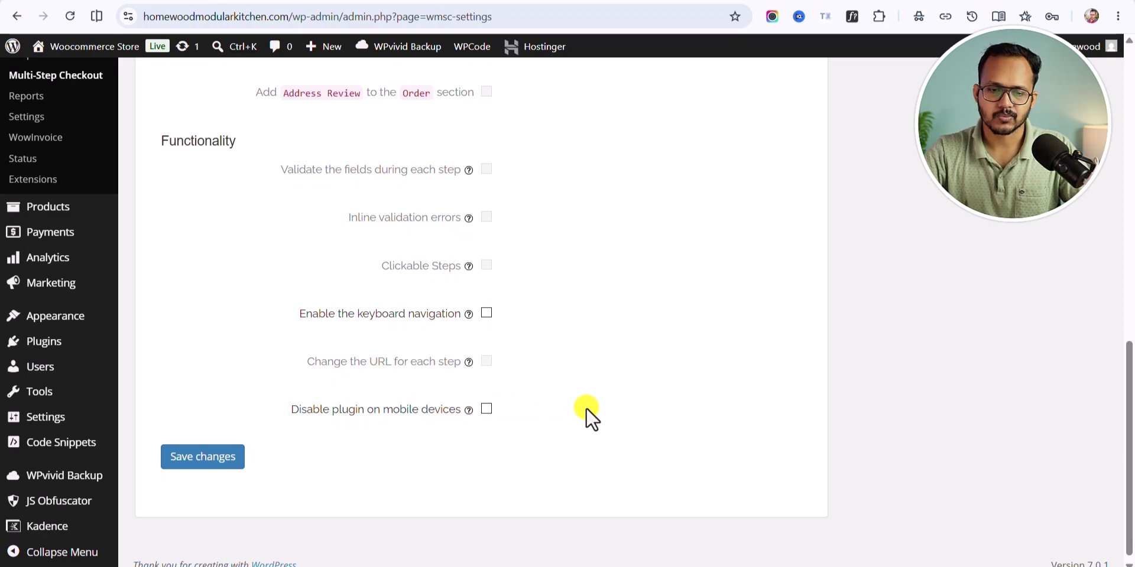
{"action": "scroll", "coordinate": [587, 407], "scroll_direction": "up", "scroll_amount": 10}
Step: Open the plugin's Design settings and check the step indicator's current color on the checkout page
{"action": "left_click", "coordinate": [281, 136]}
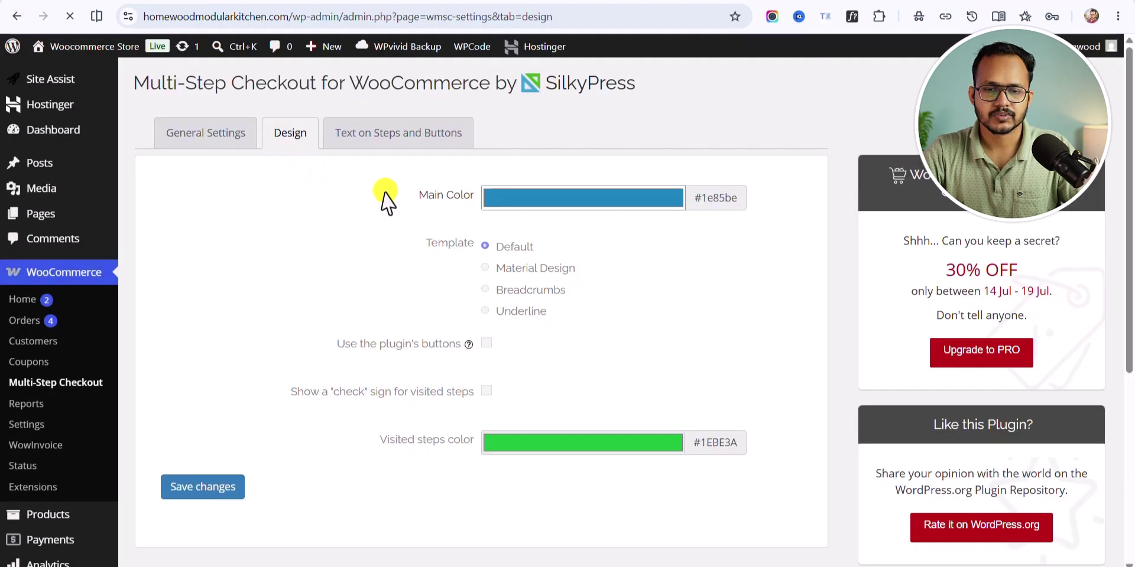
{"action": "left_click", "coordinate": [281, 2]}
{"action": "scroll", "coordinate": [662, 438], "scroll_direction": "up", "scroll_amount": 10}
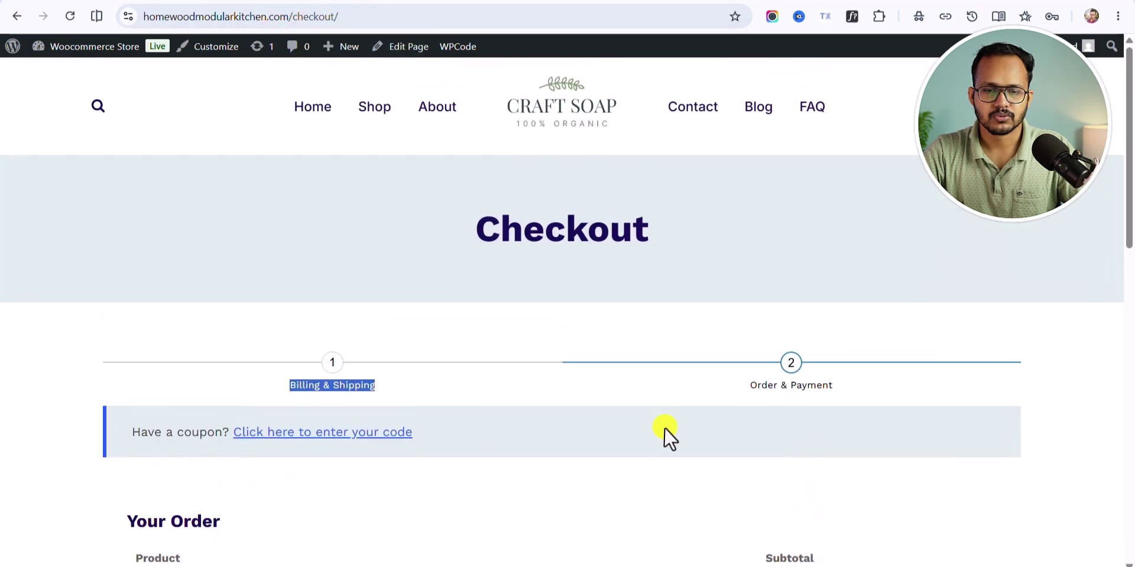
{"action": "left_click", "coordinate": [603, 328]}
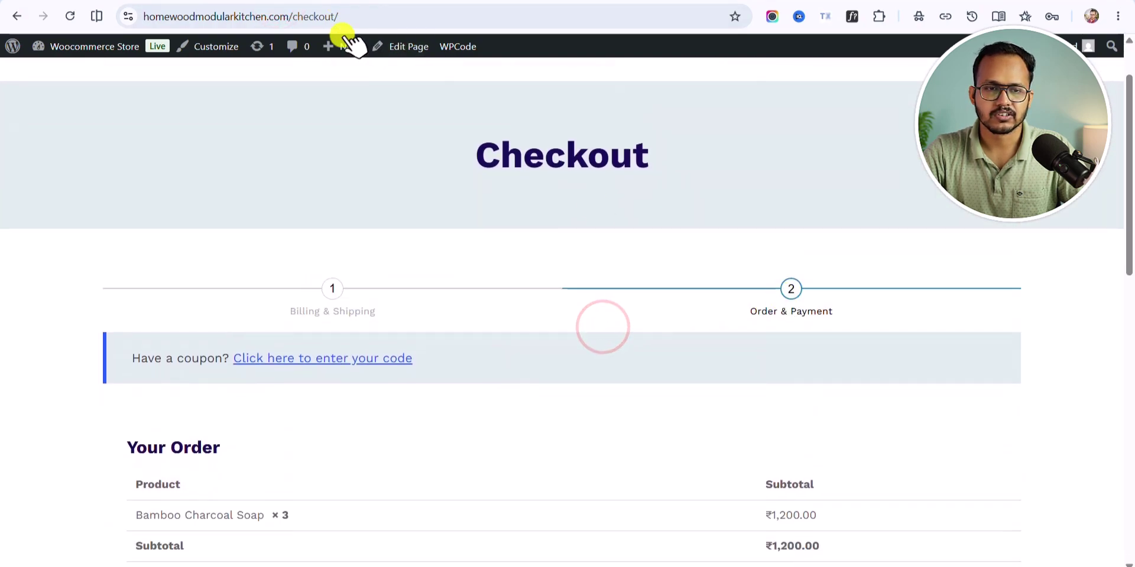
{"action": "left_click", "coordinate": [343, 3]}
Step: Set the checkout's Main Color to red and save the design settings
{"action": "left_click", "coordinate": [538, 203]}
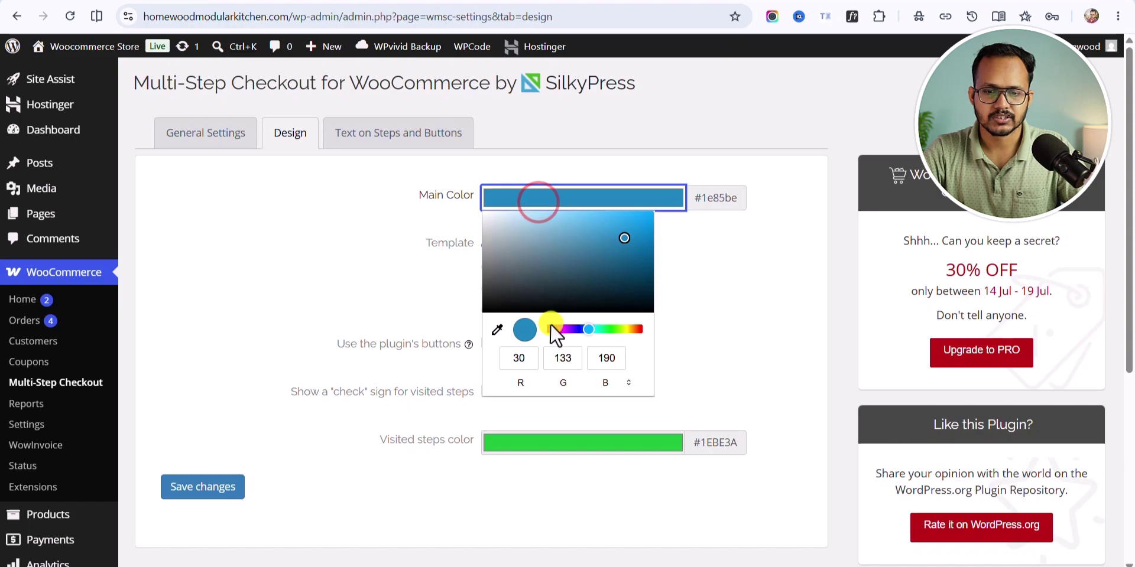
{"action": "left_click_drag", "start_coordinate": [634, 329], "coordinate": [649, 328]}
{"action": "left_click", "coordinate": [640, 232]}
{"action": "left_click", "coordinate": [700, 228]}
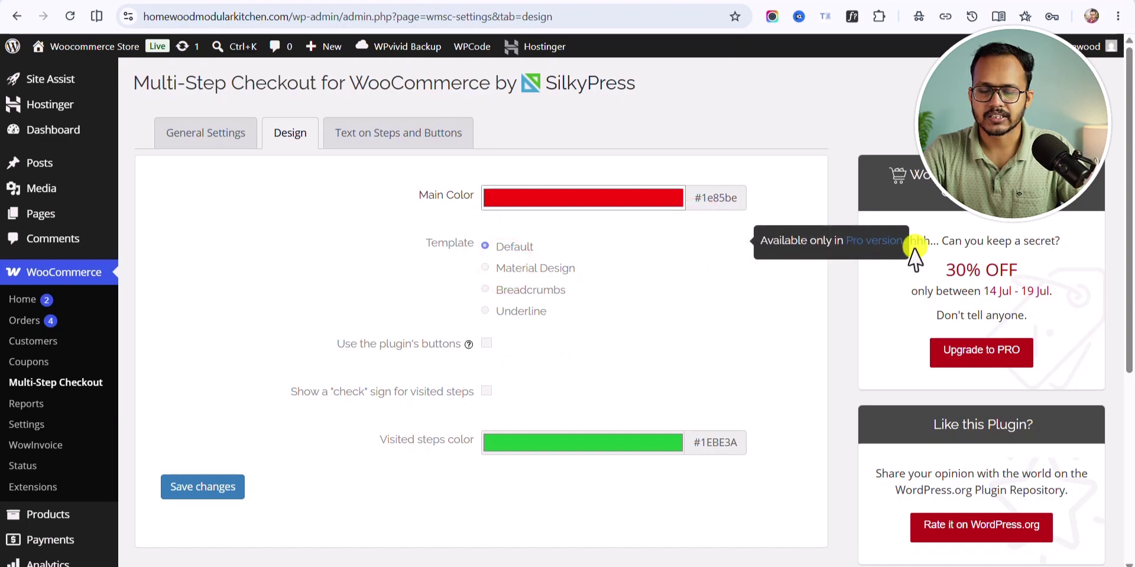
{"action": "scroll", "coordinate": [532, 378], "scroll_direction": "down", "scroll_amount": 3}
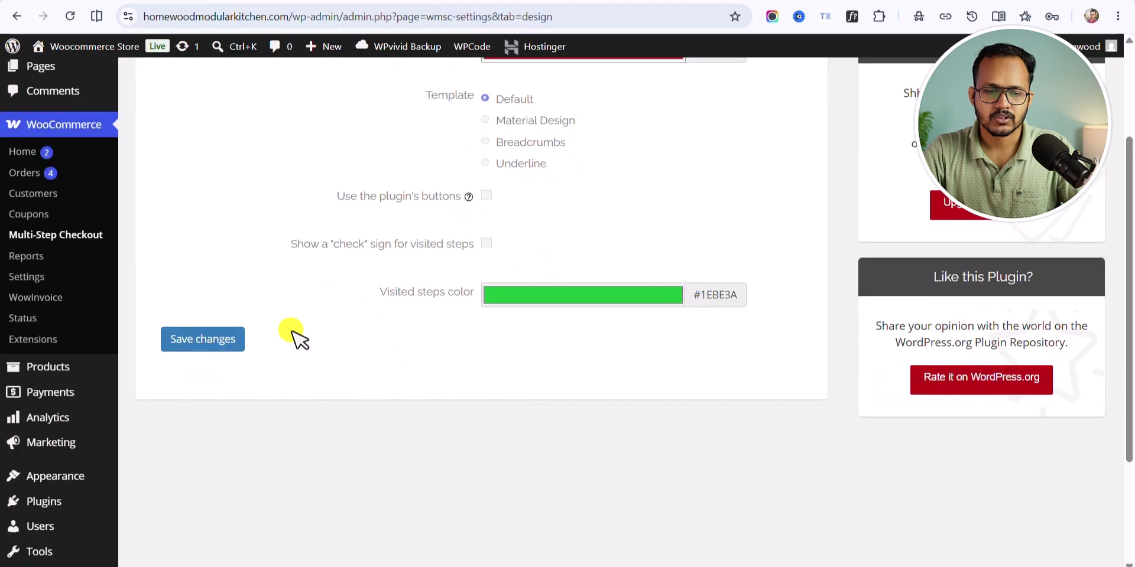
{"action": "left_click", "coordinate": [214, 338]}
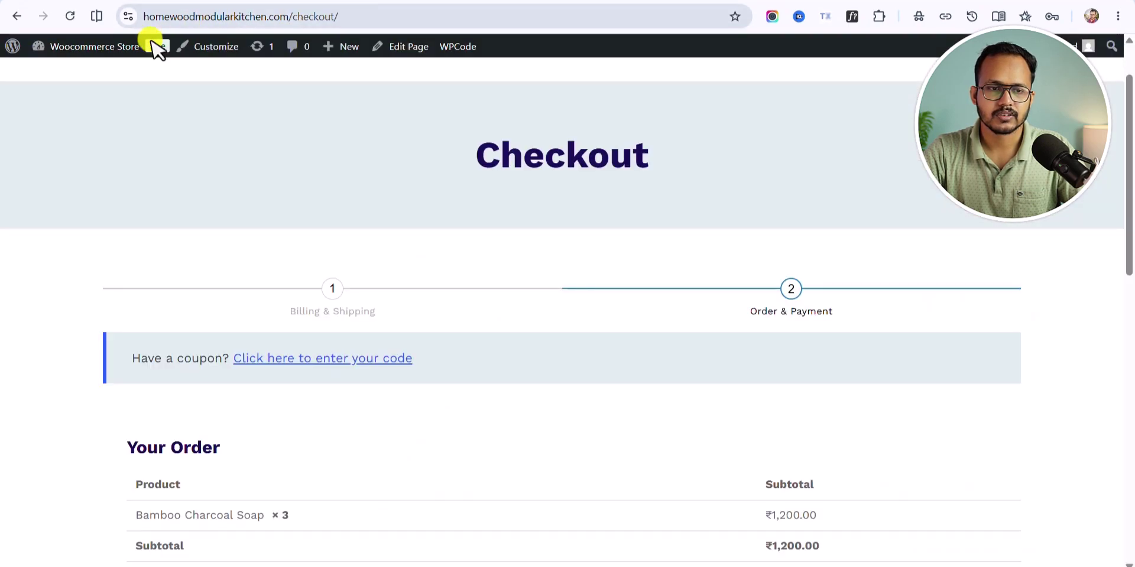
Step: Reload the checkout page and inspect the step indicator's color and the form from Billing & Shipping through to Order & Payment
{"action": "left_click", "coordinate": [71, 17]}
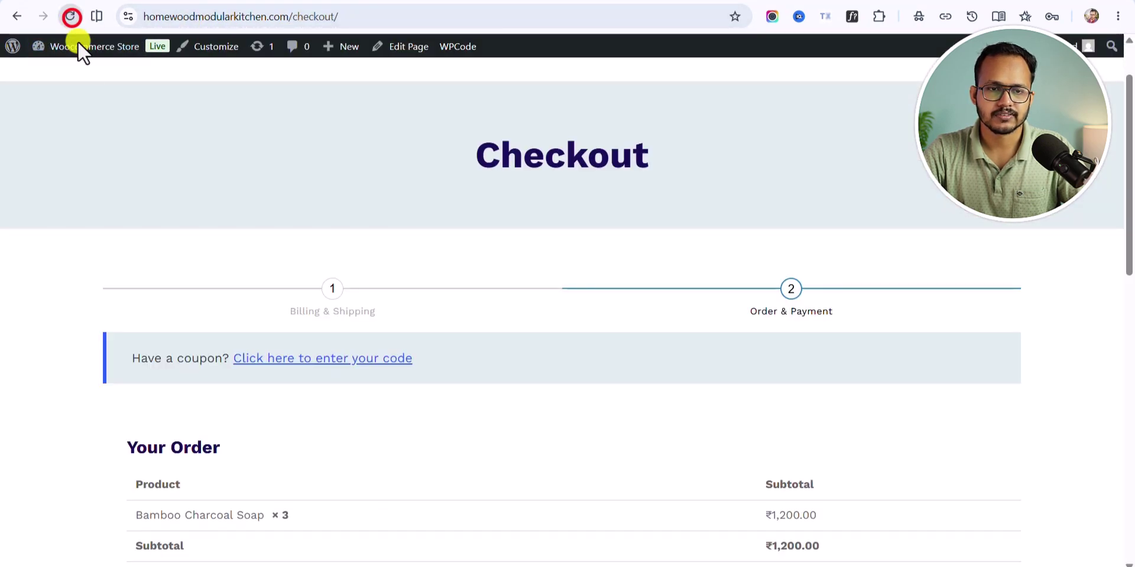
{"action": "scroll", "coordinate": [532, 249], "scroll_direction": "down", "scroll_amount": 5}
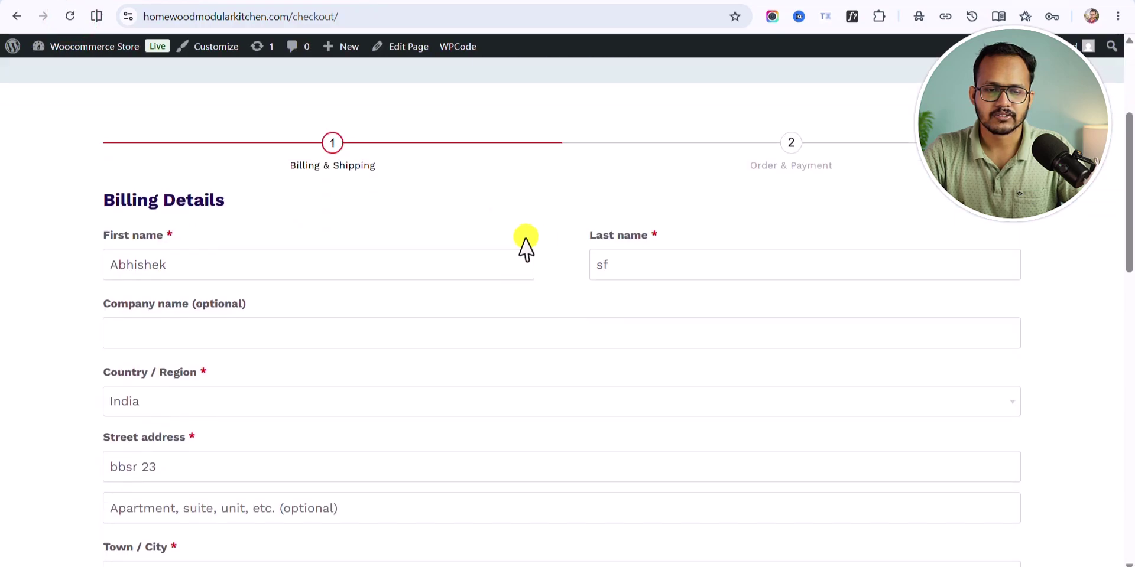
{"action": "scroll", "coordinate": [555, 247], "scroll_direction": "down", "scroll_amount": 8}
{"action": "scroll", "coordinate": [556, 247], "scroll_direction": "up", "scroll_amount": 8}
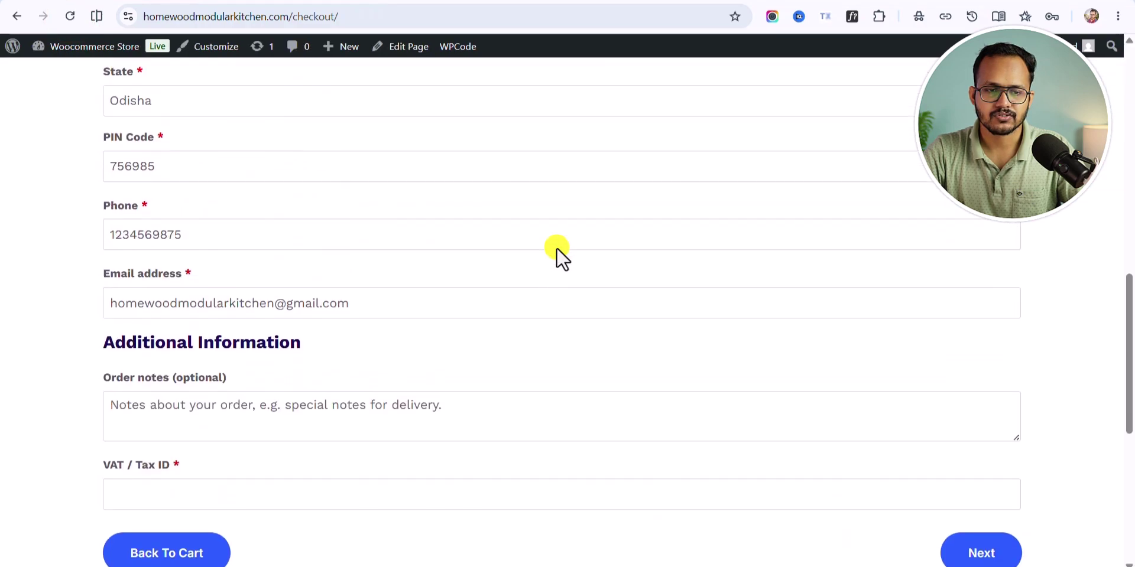
{"action": "scroll", "coordinate": [599, 254], "scroll_direction": "up", "scroll_amount": 3}
{"action": "scroll", "coordinate": [676, 292], "scroll_direction": "down", "scroll_amount": 8}
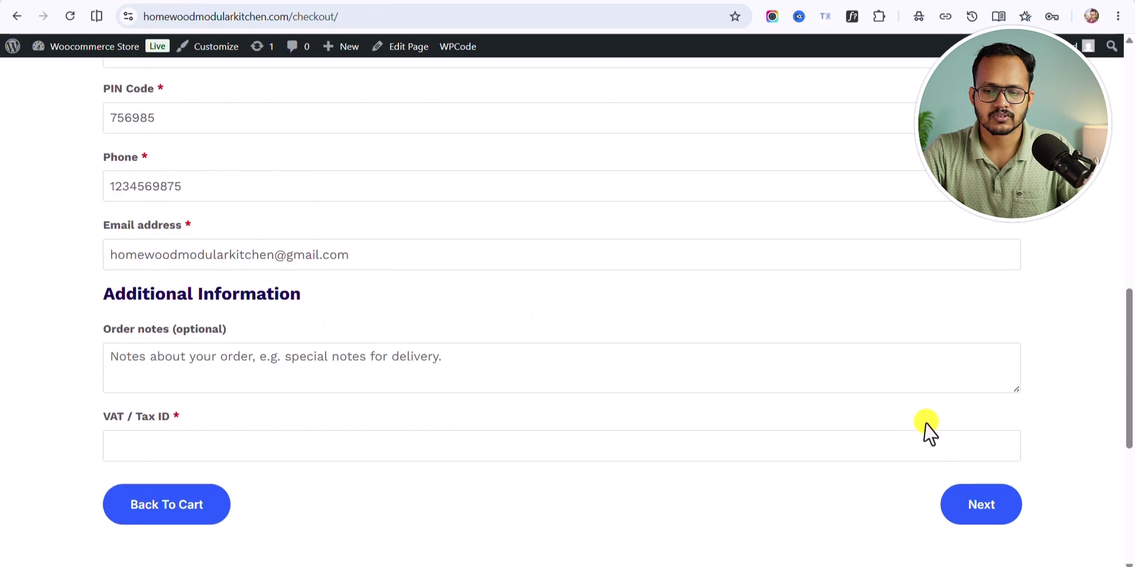
{"action": "left_click", "coordinate": [986, 372]}
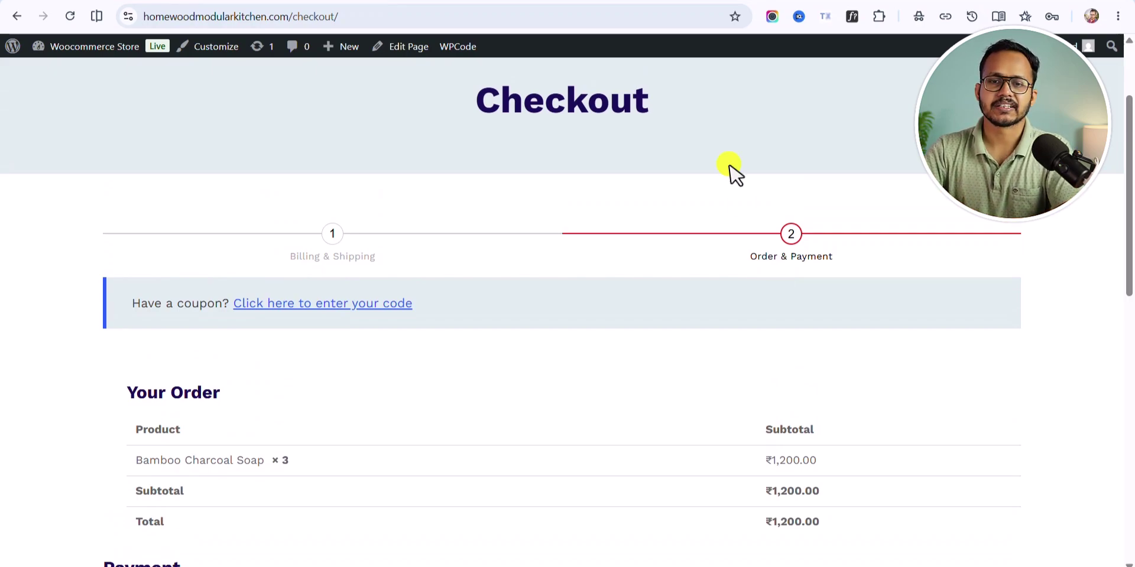
Step: Switch to the Multi-Step Checkout for WooCommerce plugin page on WordPress.org
{"action": "left_click", "coordinate": [647, 3]}
{"action": "left_click", "coordinate": [644, 427]}
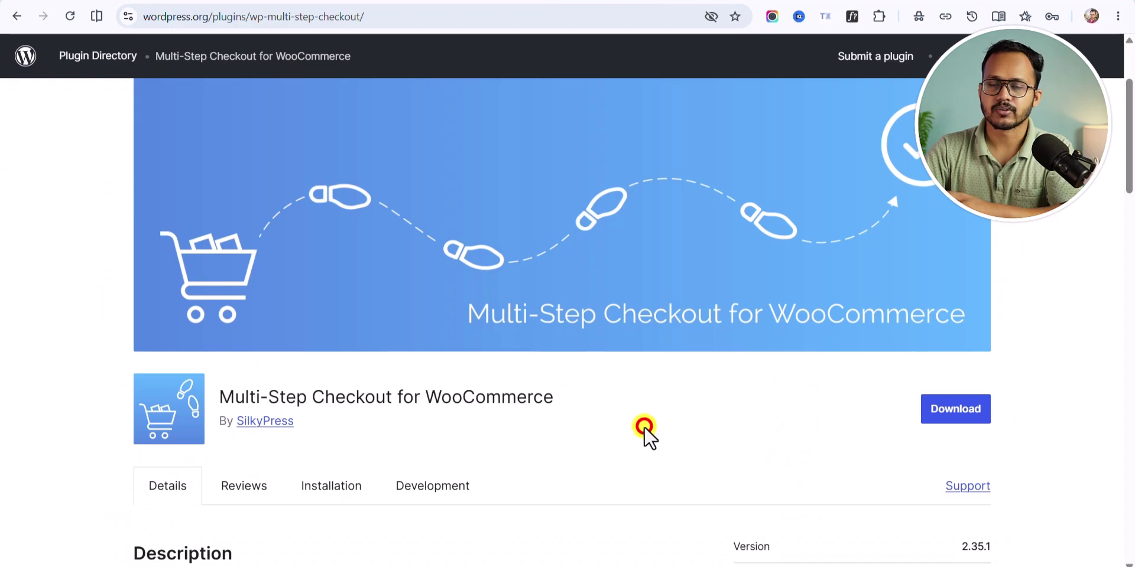